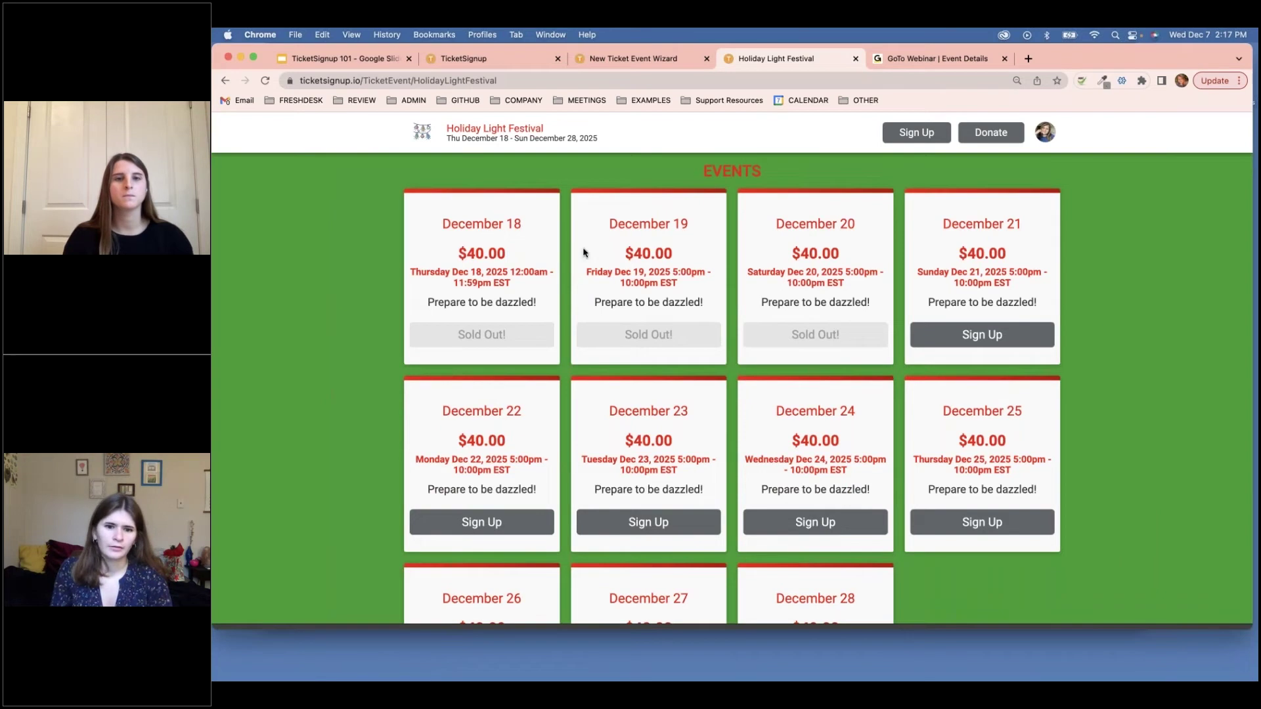
- Browse the festival's event date cards, view the December 28 ticket time slots, and return to the event page
{"action": "scroll", "coordinate": [555, 460], "scroll_direction": "down", "scroll_amount": 5}
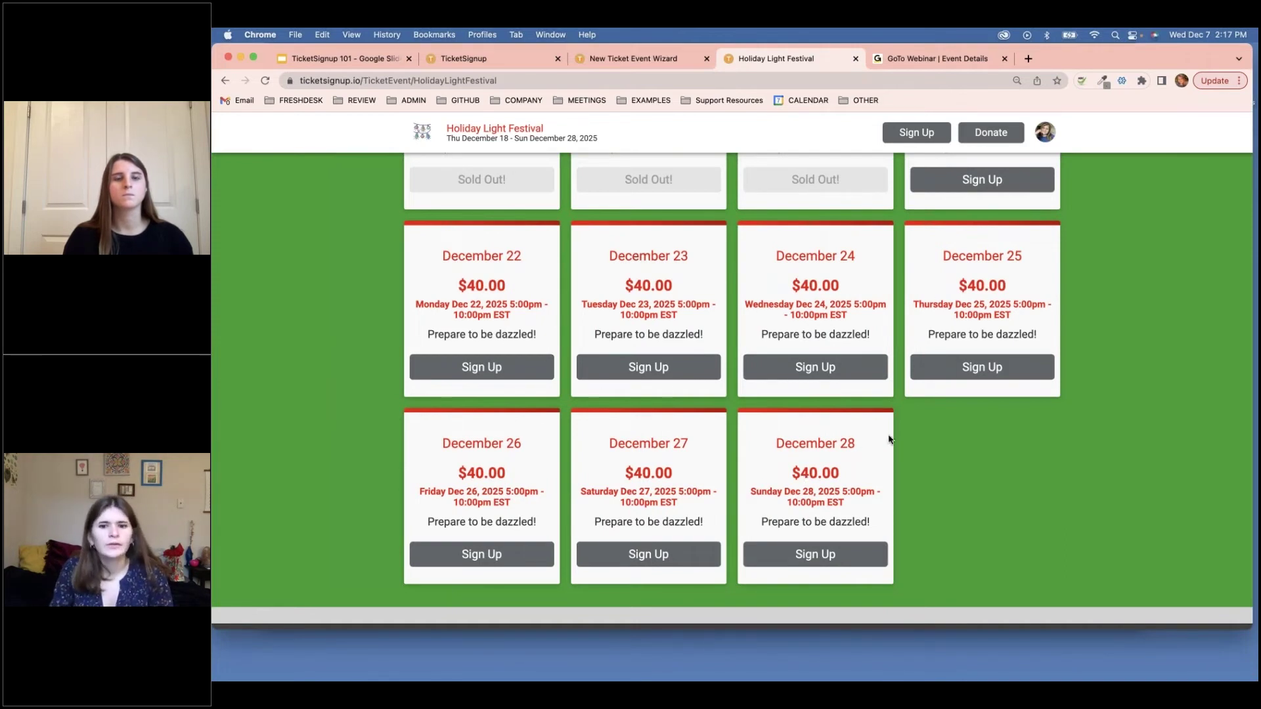
{"action": "scroll", "coordinate": [898, 452], "scroll_direction": "down", "scroll_amount": 1}
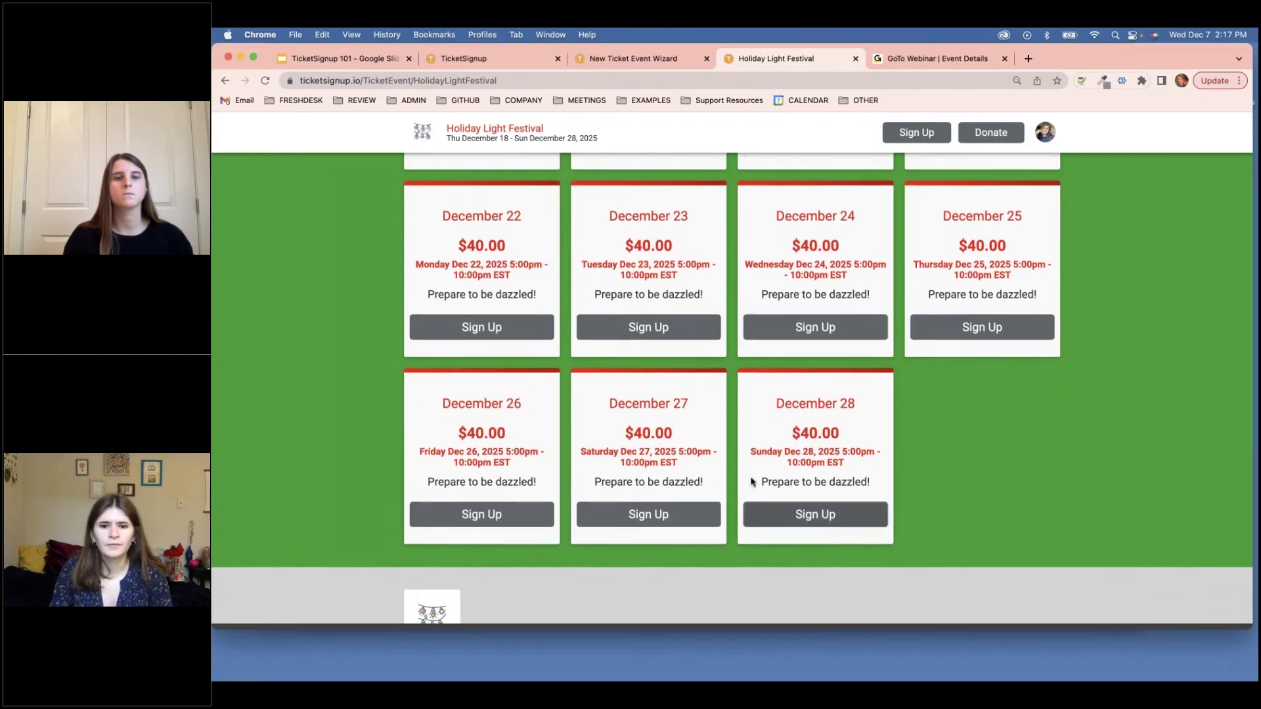
{"action": "left_click", "coordinate": [773, 520]}
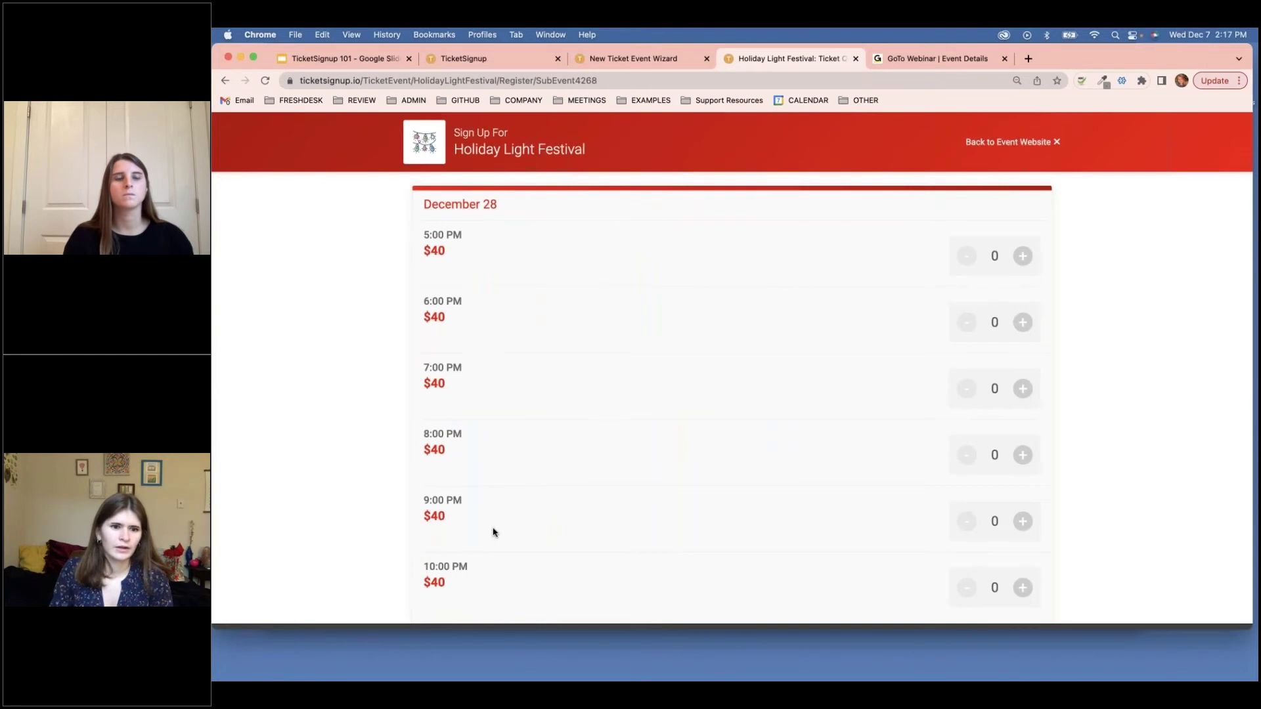
{"action": "scroll", "coordinate": [473, 328], "scroll_direction": "down", "scroll_amount": 1}
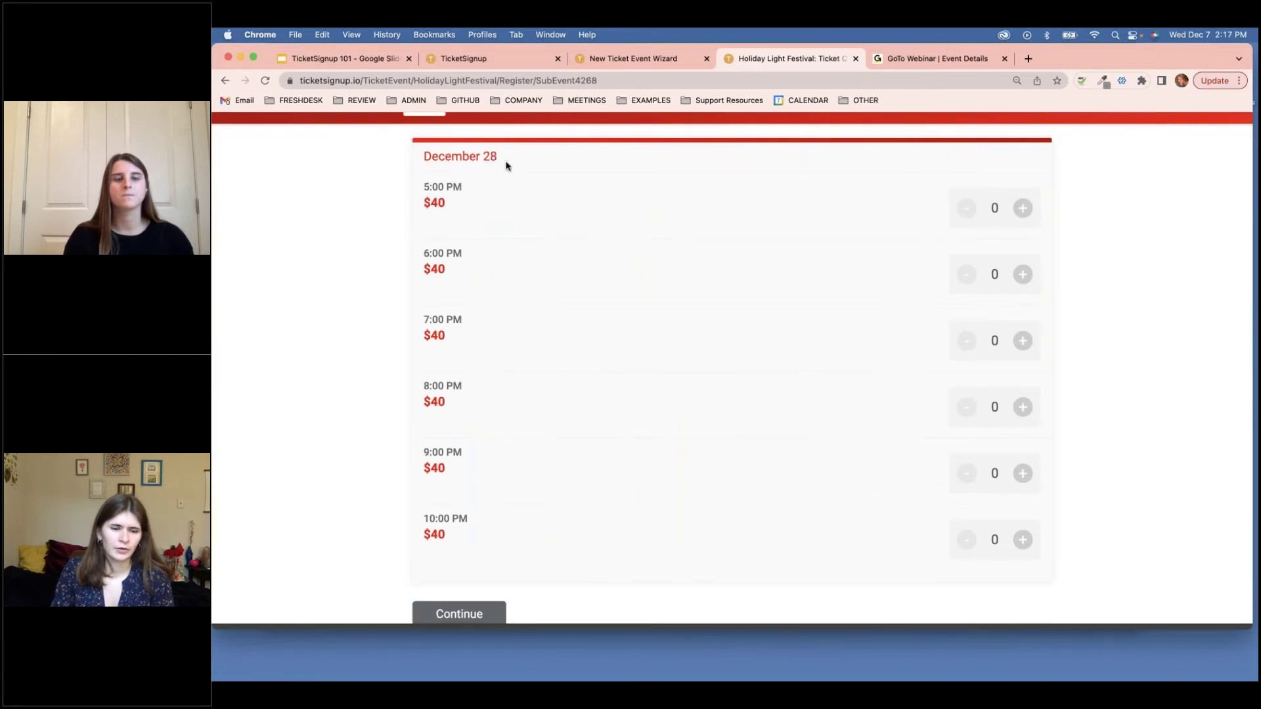
{"action": "scroll", "coordinate": [389, 376], "scroll_direction": "left", "scroll_amount": 5}
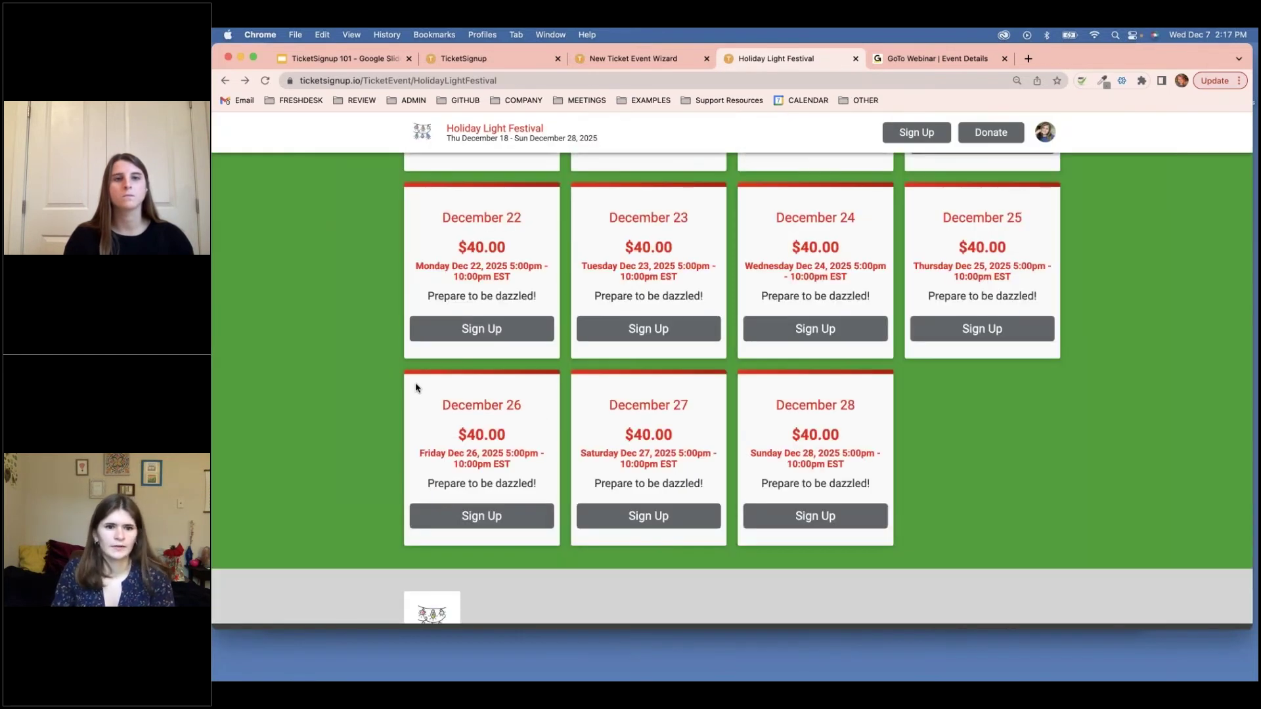
- View the December 18 ticket time slots from the event calendar and return to the event page
{"action": "scroll", "coordinate": [416, 388], "scroll_direction": "up", "scroll_amount": 6}
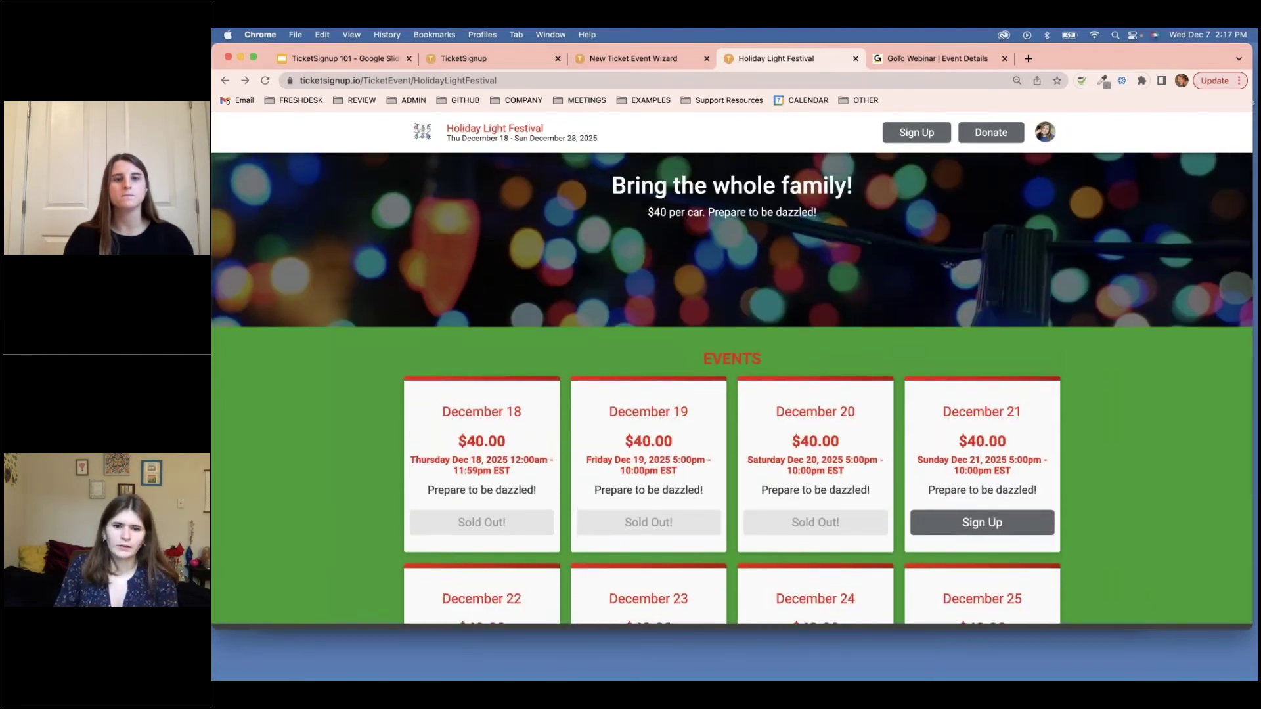
{"action": "scroll", "coordinate": [830, 444], "scroll_direction": "up", "scroll_amount": 5}
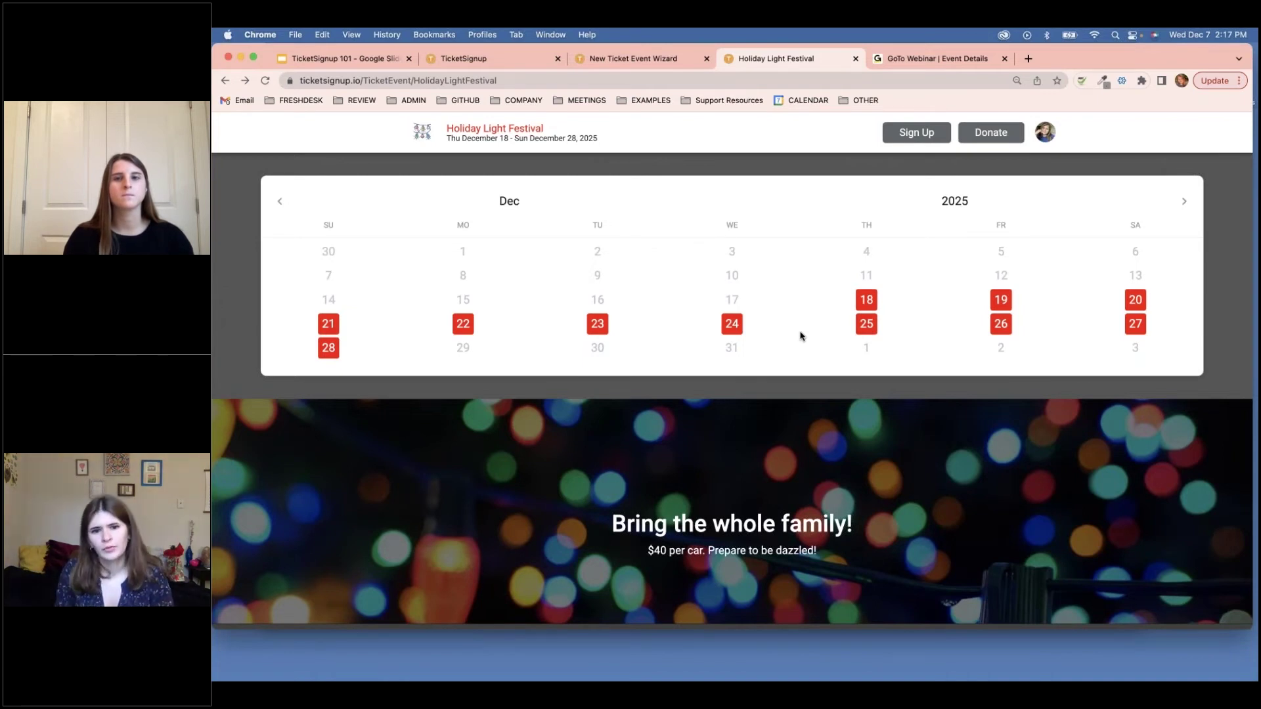
{"action": "left_click", "coordinate": [867, 300]}
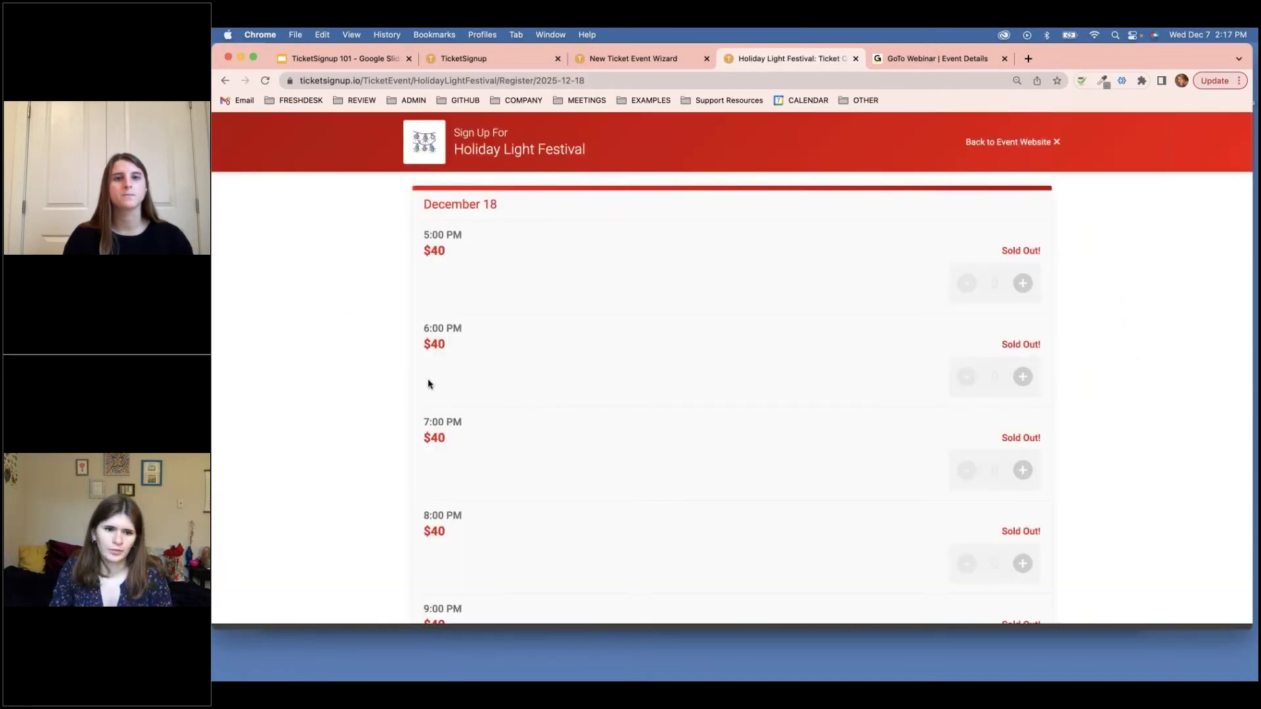
{"action": "scroll", "coordinate": [428, 384], "scroll_direction": "left", "scroll_amount": 5}
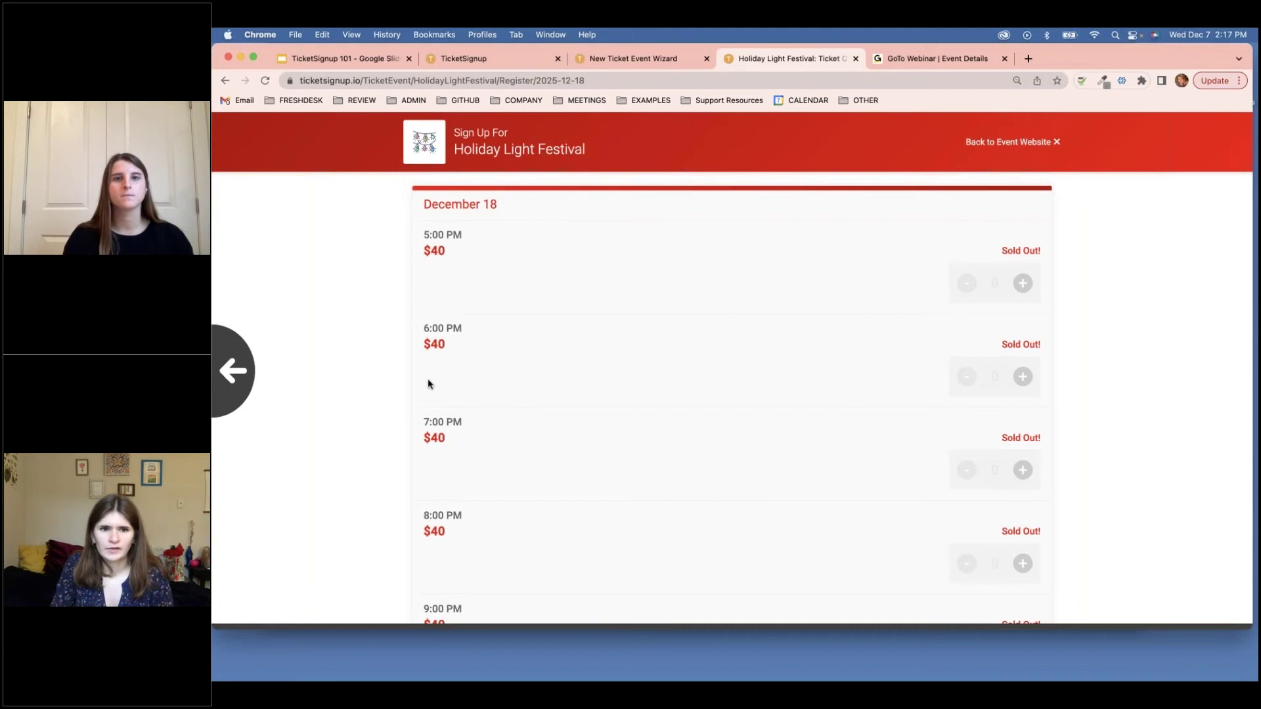
{"action": "scroll", "coordinate": [428, 384], "scroll_direction": "left", "scroll_amount": 3}
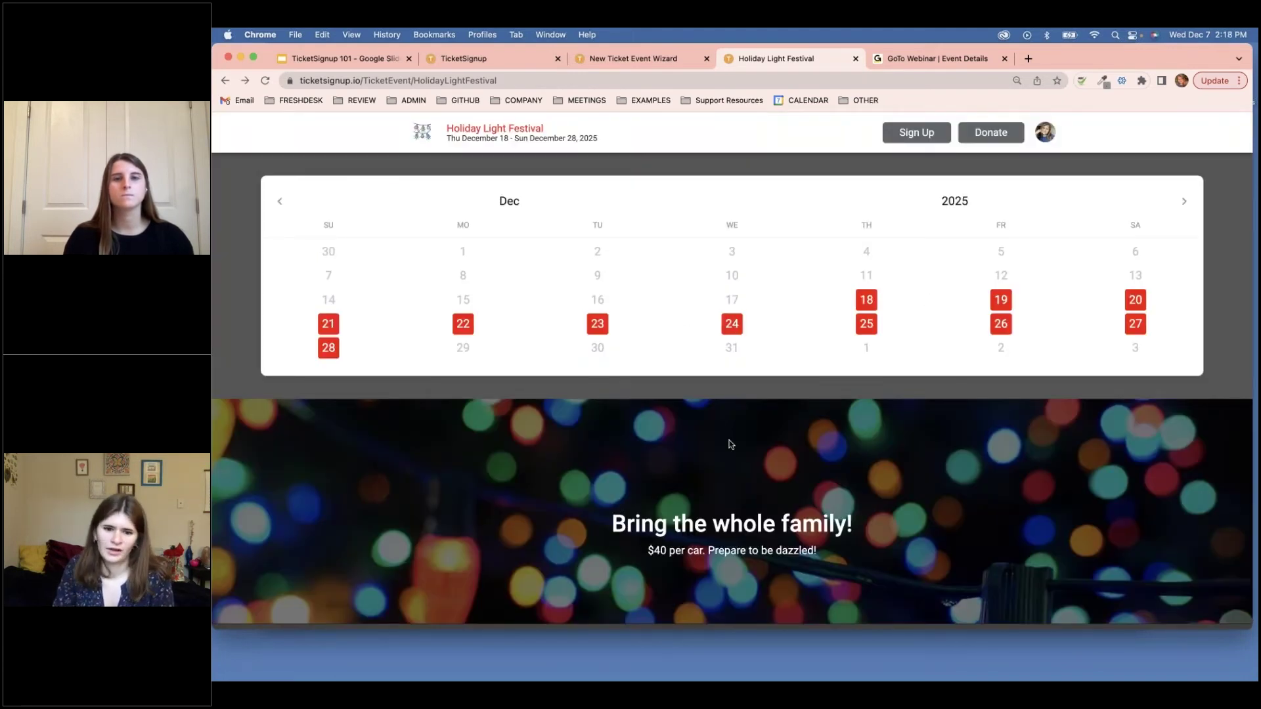
- Look over the event page's banner and view the festival's Store page, returning to the event page
{"action": "scroll", "coordinate": [729, 444], "scroll_direction": "up", "scroll_amount": 3}
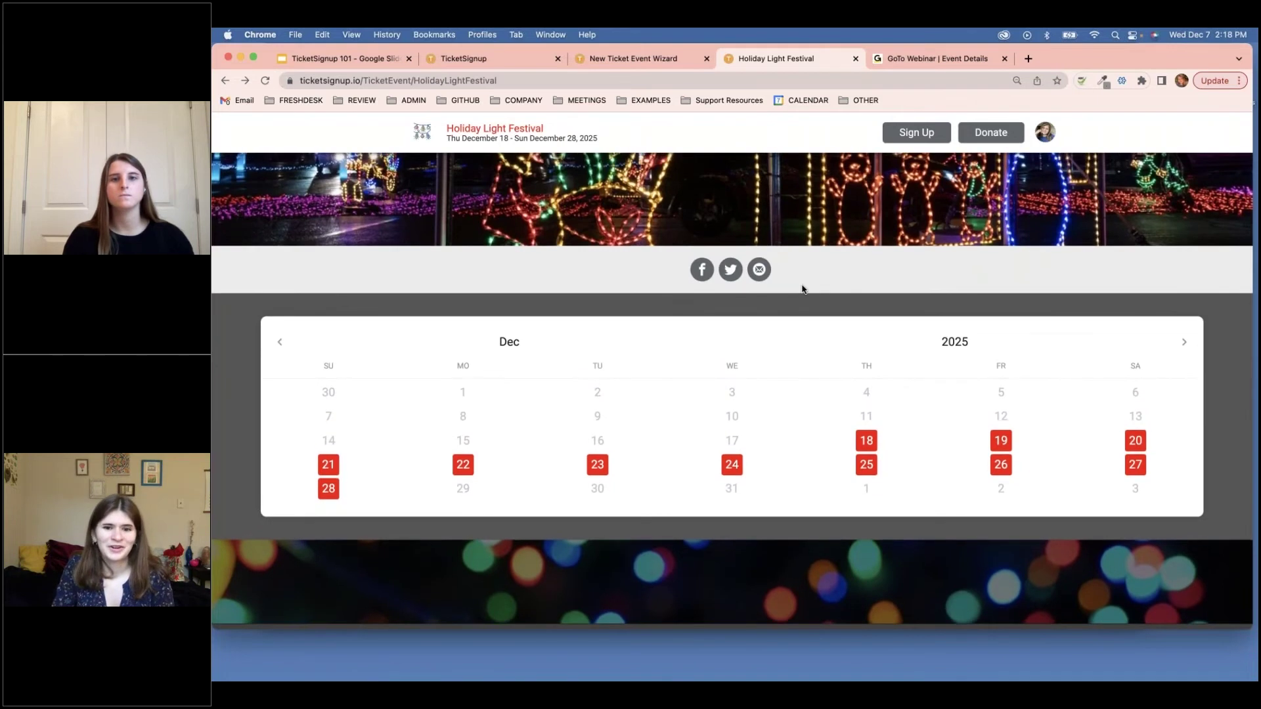
{"action": "scroll", "coordinate": [802, 289], "scroll_direction": "up", "scroll_amount": 5}
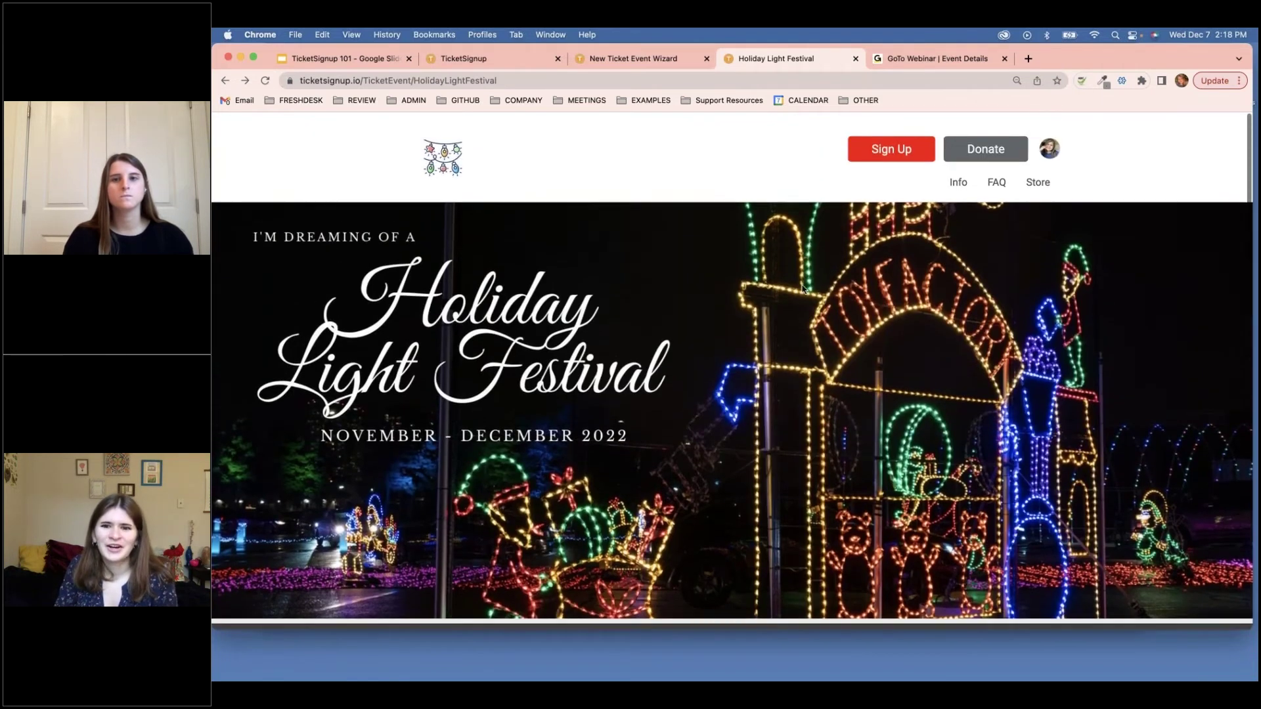
{"action": "scroll", "coordinate": [802, 285], "scroll_direction": "down", "scroll_amount": 2}
{"action": "scroll", "coordinate": [737, 540], "scroll_direction": "up", "scroll_amount": 2}
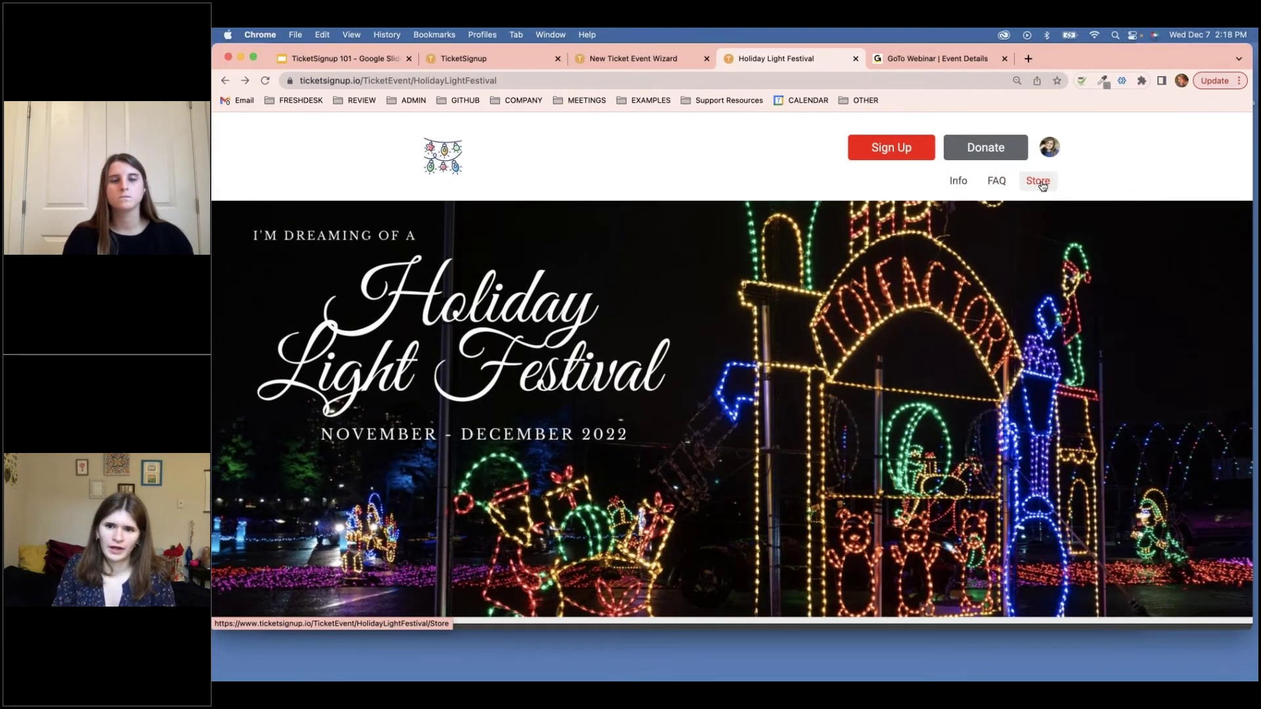
{"action": "left_click", "coordinate": [1039, 182]}
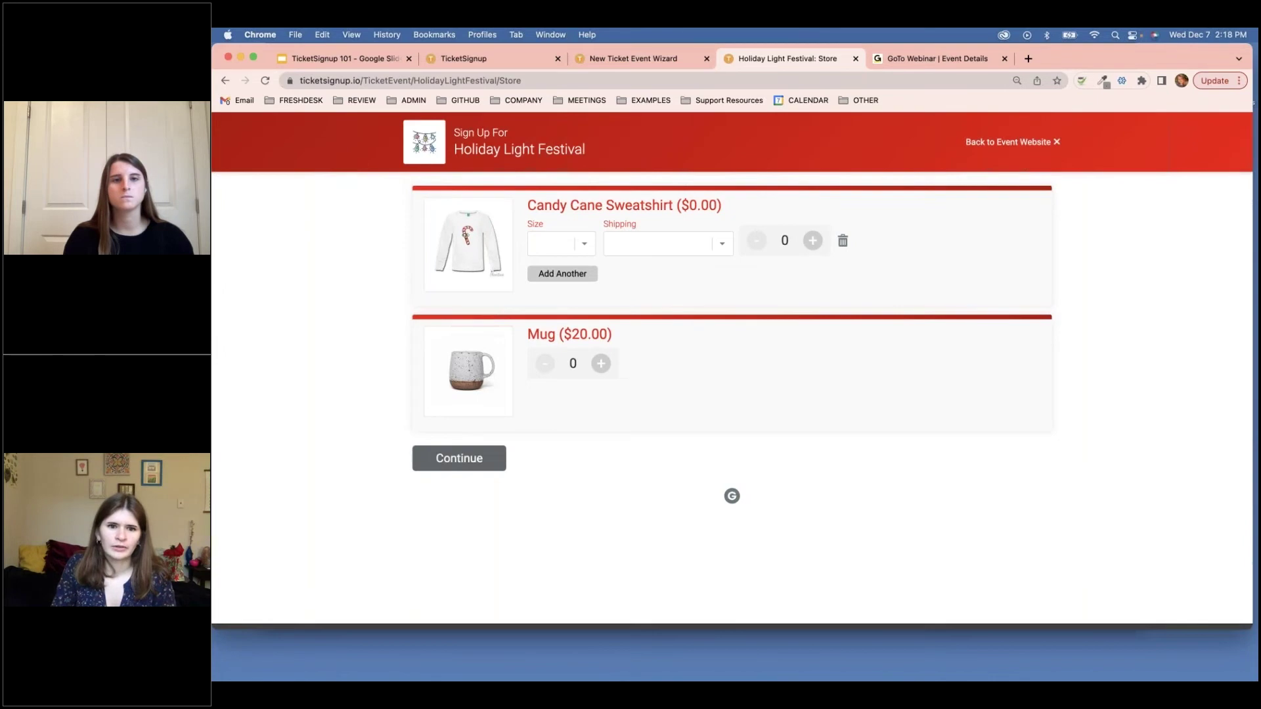
{"action": "scroll", "coordinate": [617, 416], "scroll_direction": "left", "scroll_amount": 5}
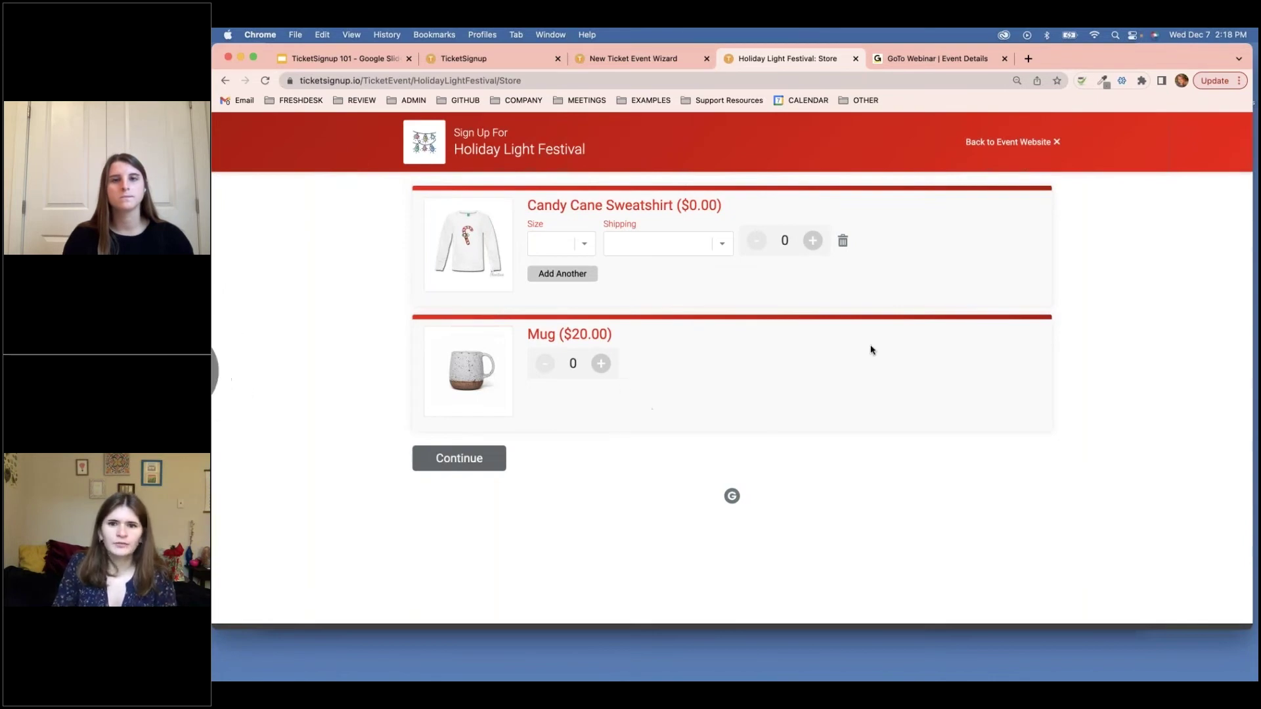
{"action": "scroll", "coordinate": [892, 336], "scroll_direction": "left", "scroll_amount": 5}
- Open the festival's FAQ page and read the answers on ticket transfers and group size
{"action": "left_click", "coordinate": [997, 182]}
{"action": "scroll", "coordinate": [642, 435], "scroll_direction": "down", "scroll_amount": 2}
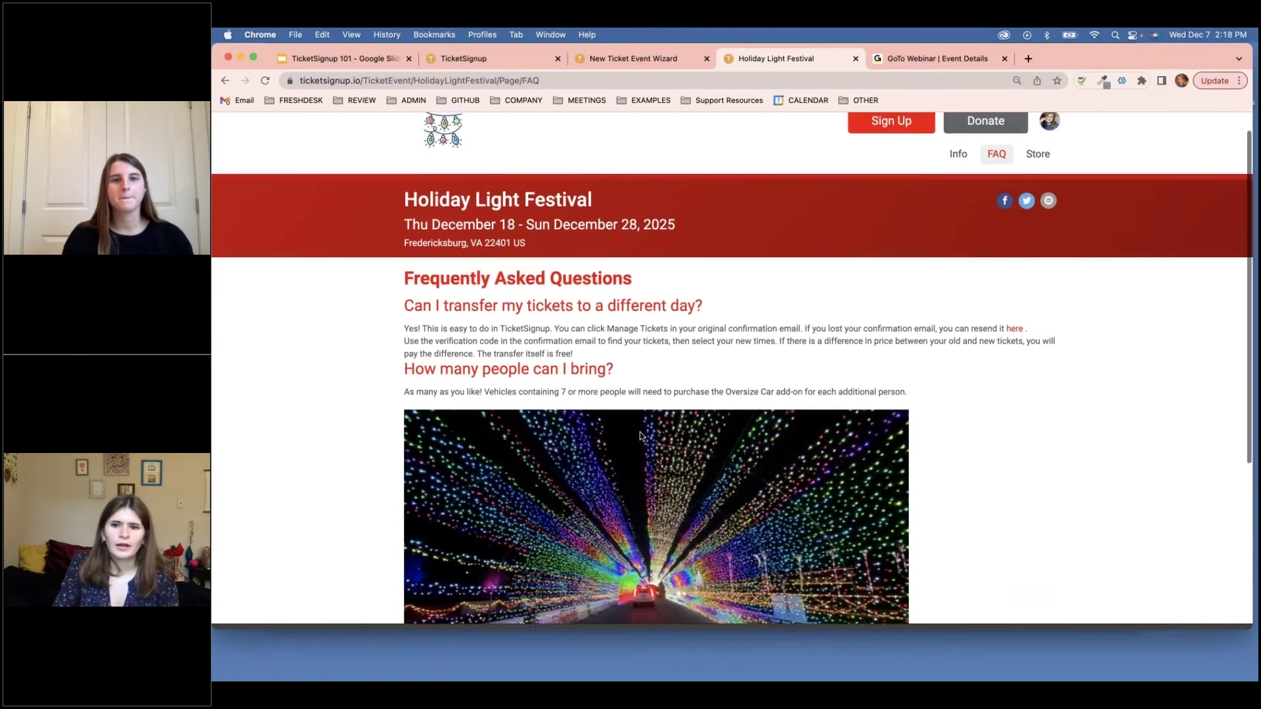
{"action": "scroll", "coordinate": [642, 435], "scroll_direction": "up", "scroll_amount": 2}
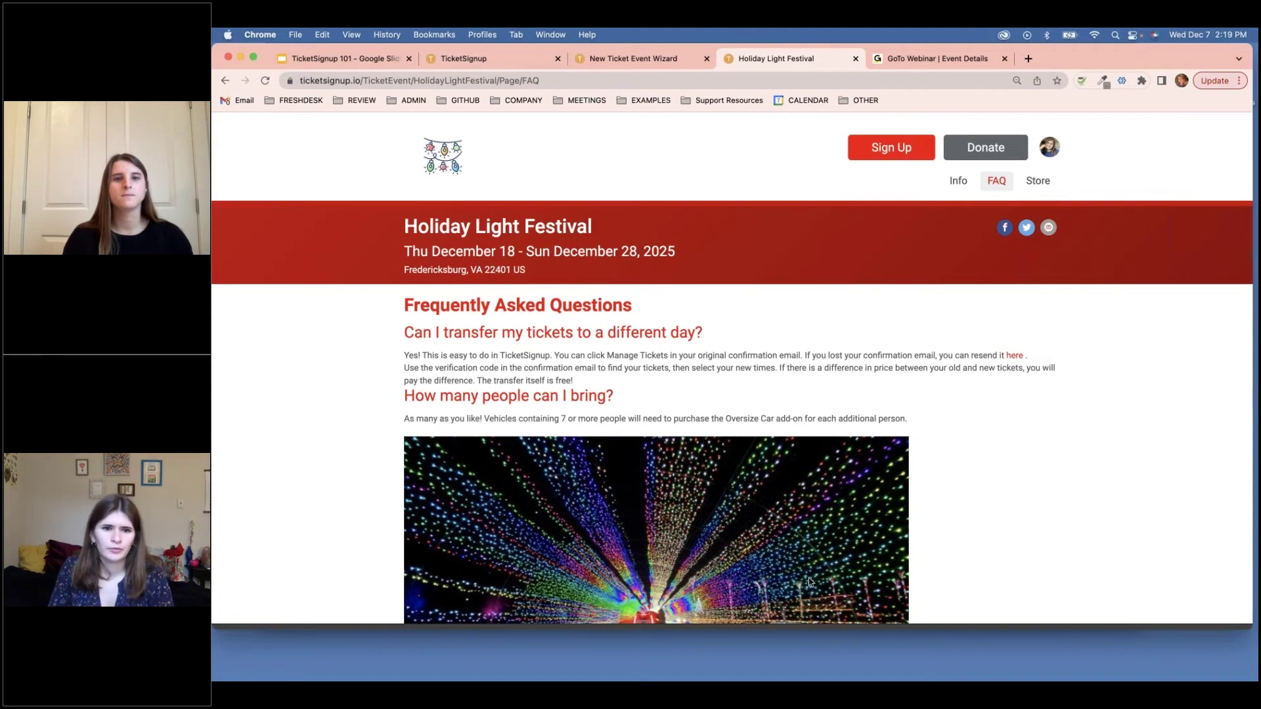
- Start a new event from the TicketSignup home page and look over the blank Ticket Event Information form
{"action": "left_click", "coordinate": [451, 66]}
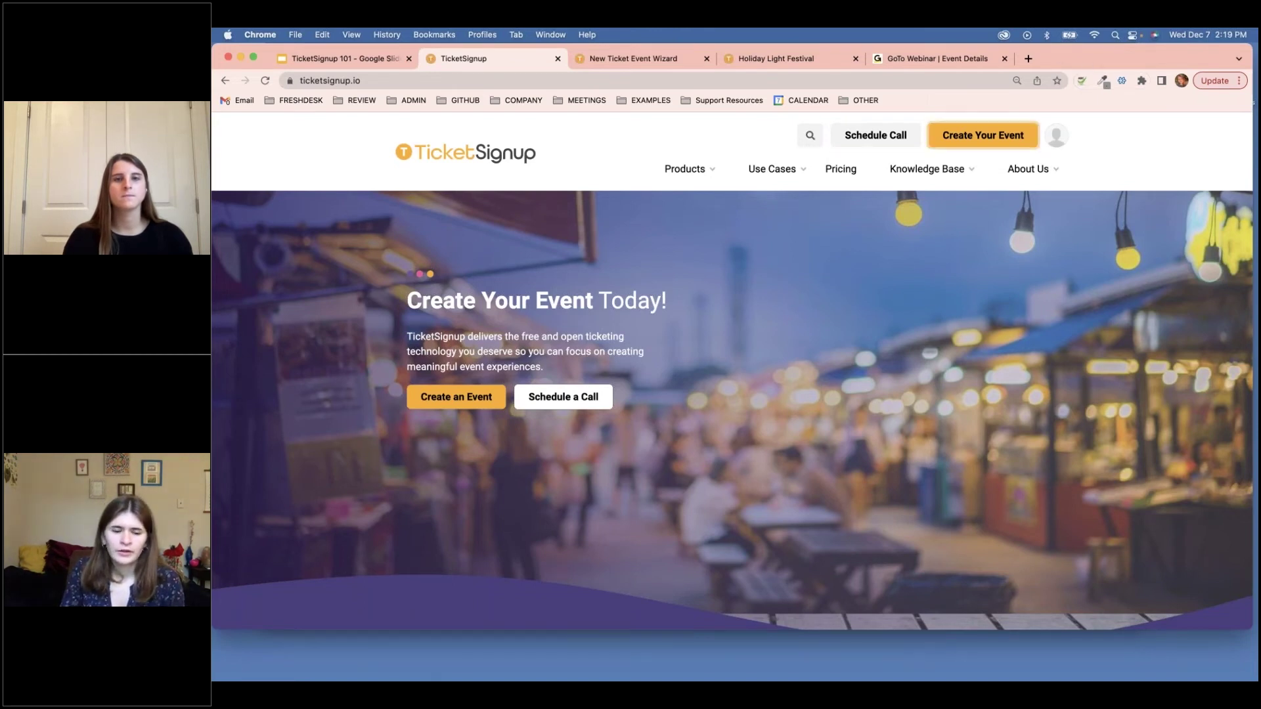
{"action": "left_click", "coordinate": [452, 397]}
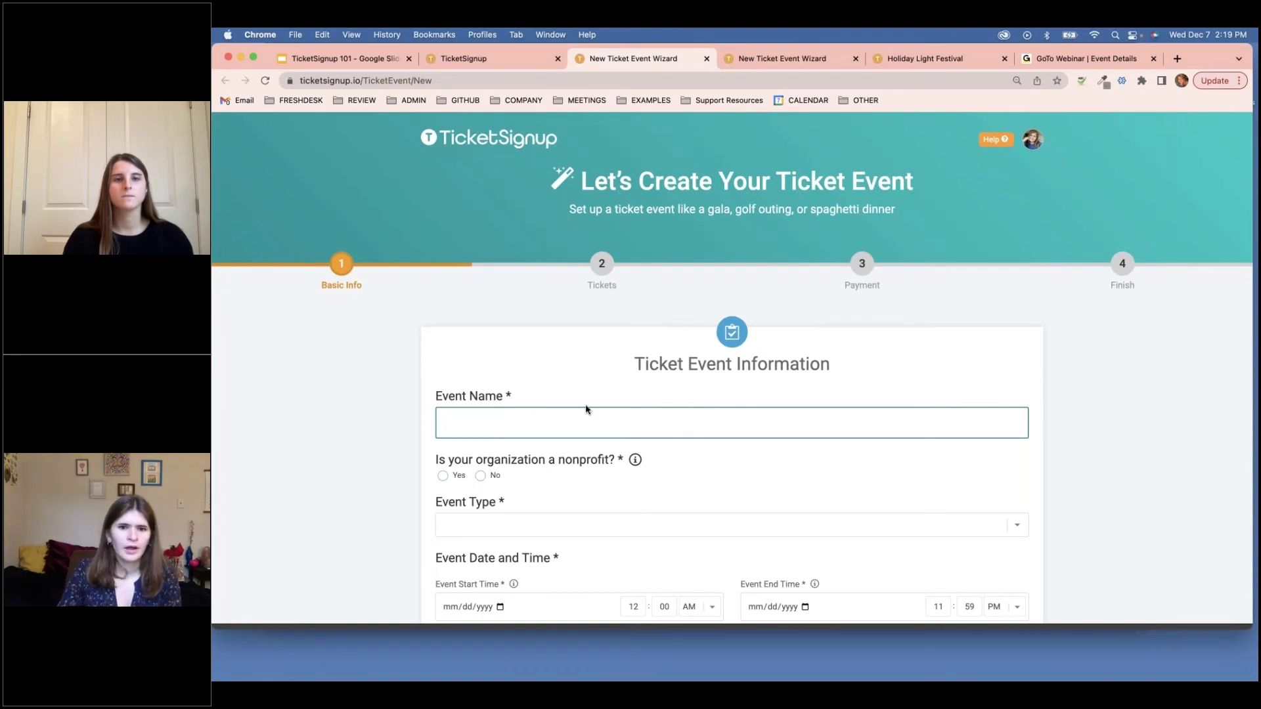
{"action": "scroll", "coordinate": [578, 485], "scroll_direction": "down", "scroll_amount": 3}
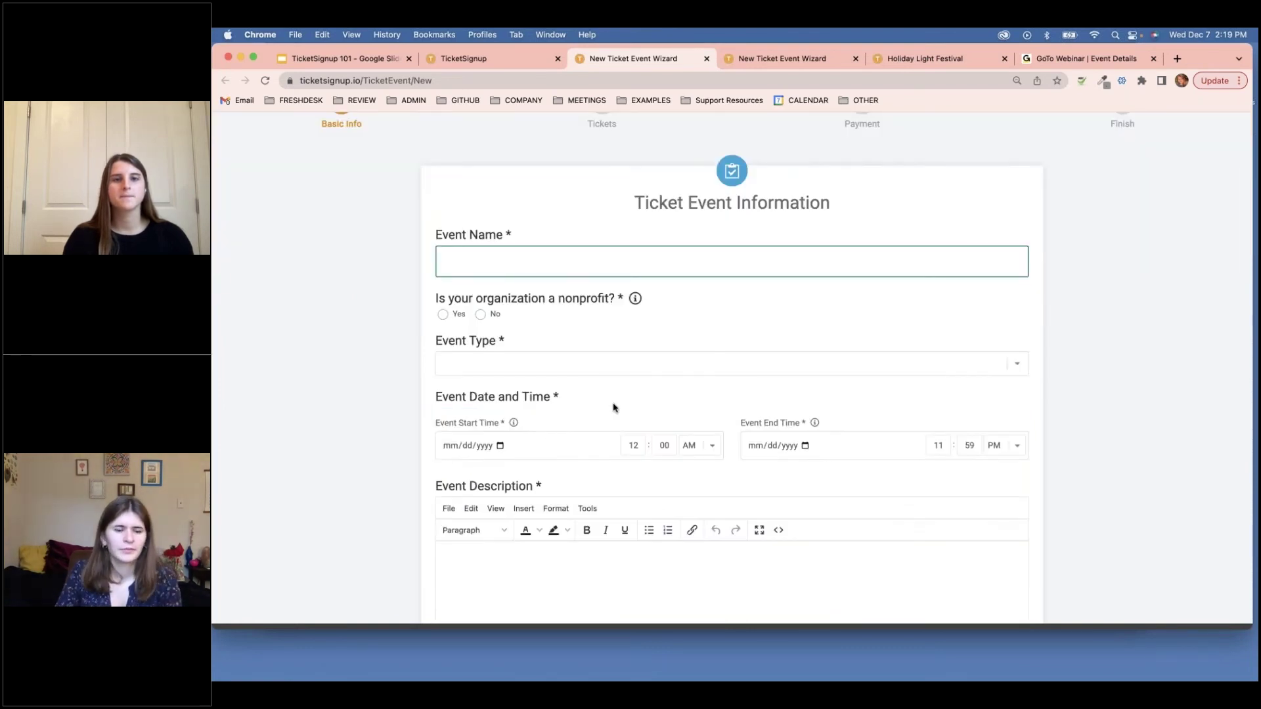
- Examine the prefilled Holiday Light Festival wizard form, including its location, visibility, URL identifier, donations and event history sections
{"action": "left_click", "coordinate": [742, 64]}
{"action": "scroll", "coordinate": [515, 397], "scroll_direction": "down", "scroll_amount": 2}
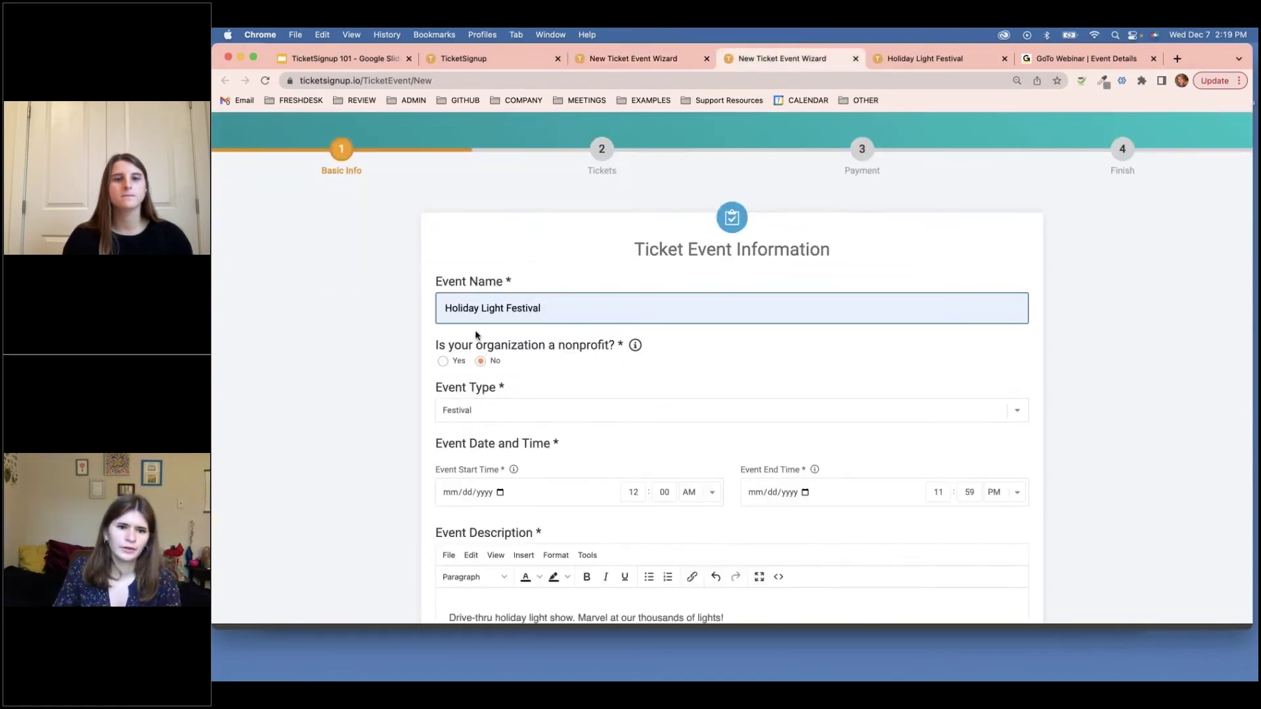
{"action": "scroll", "coordinate": [475, 333], "scroll_direction": "down", "scroll_amount": 10}
{"action": "scroll", "coordinate": [731, 367], "scroll_direction": "down", "scroll_amount": 5}
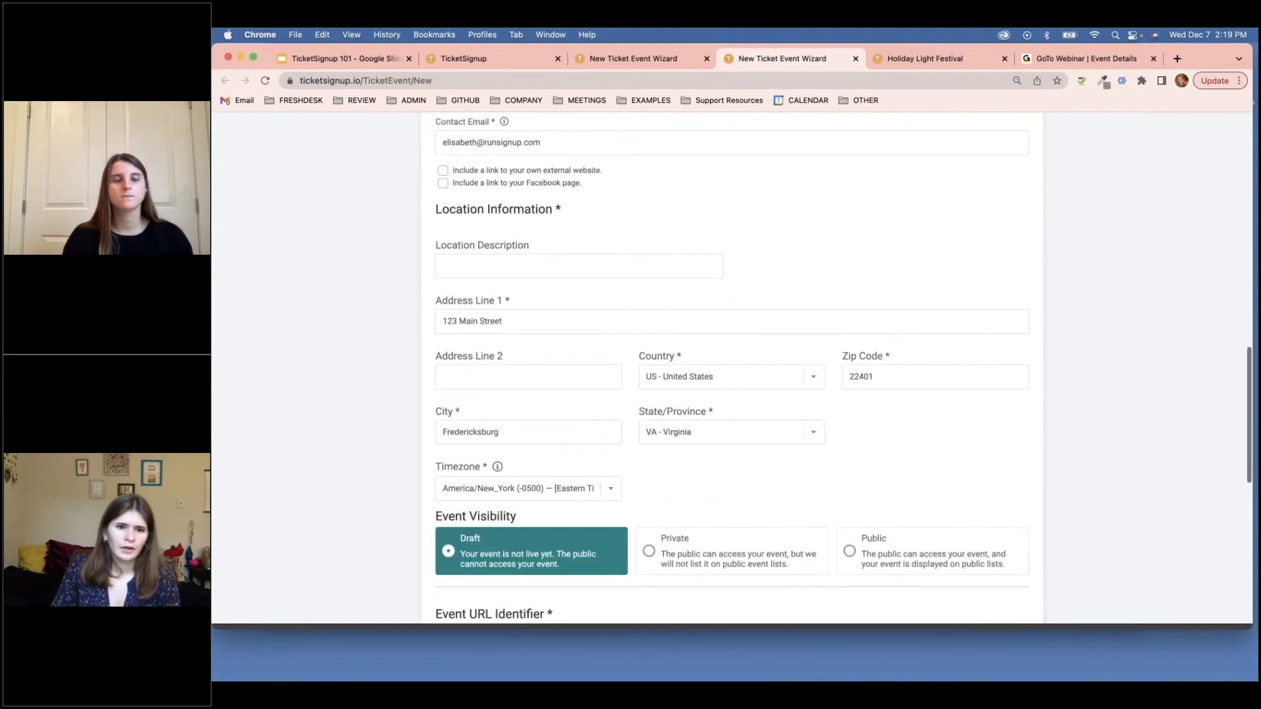
{"action": "scroll", "coordinate": [475, 326], "scroll_direction": "down", "scroll_amount": 2}
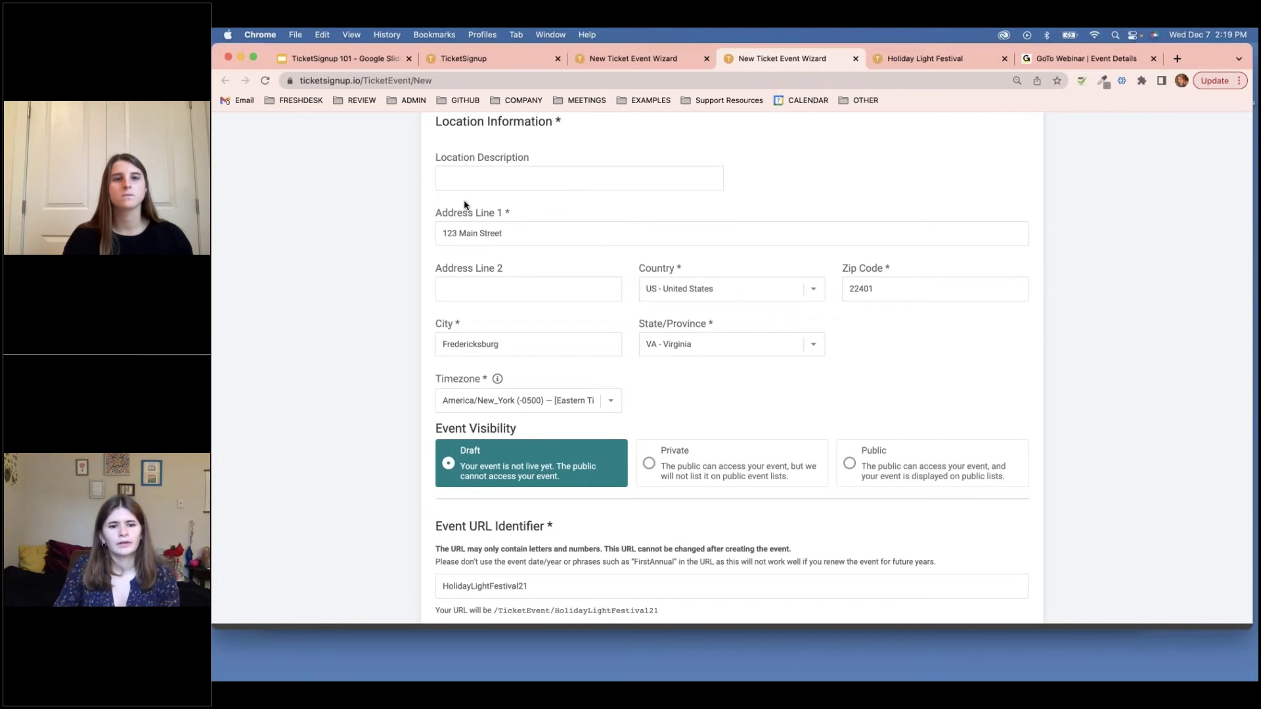
{"action": "scroll", "coordinate": [464, 205], "scroll_direction": "down", "scroll_amount": 6}
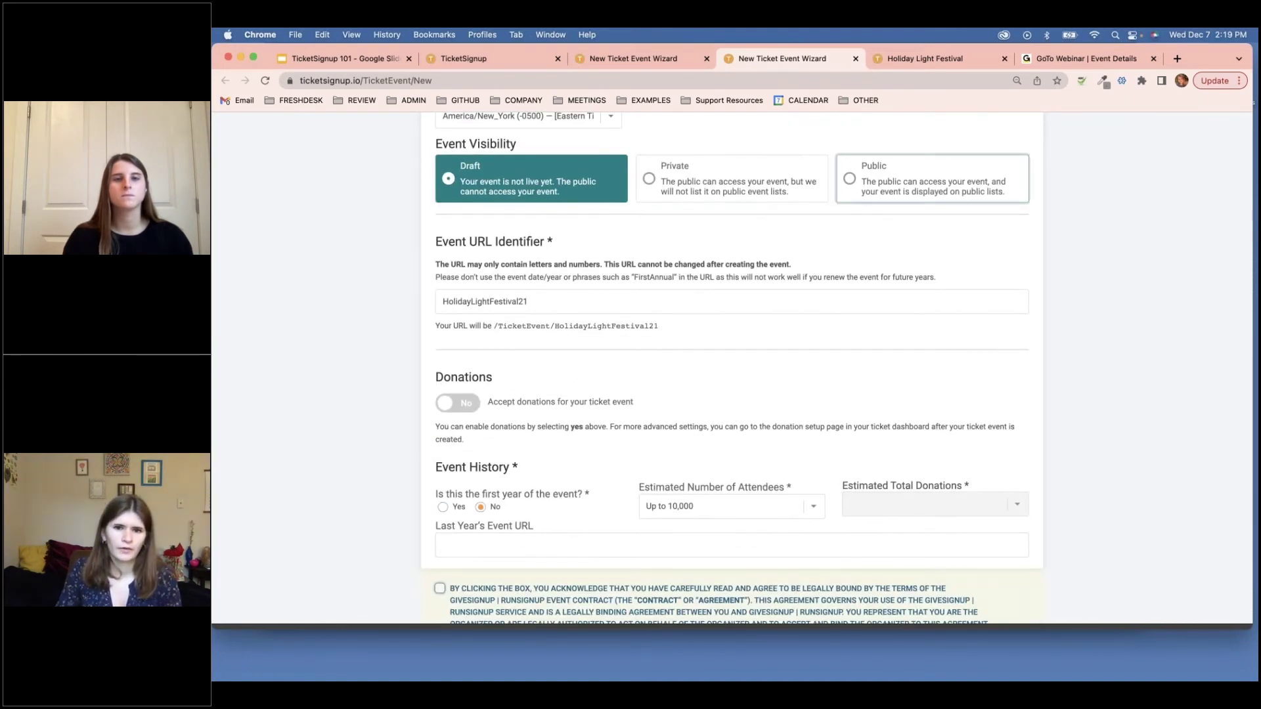
{"action": "scroll", "coordinate": [676, 375], "scroll_direction": "down", "scroll_amount": 1}
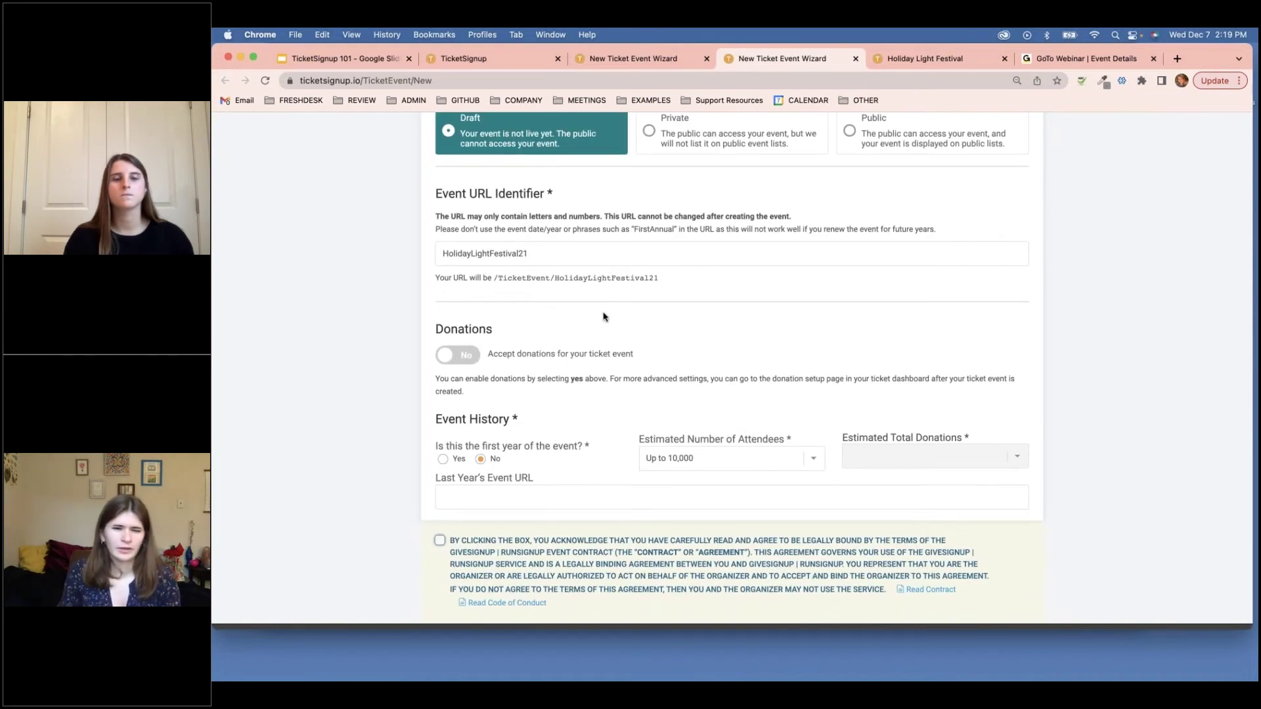
{"action": "scroll", "coordinate": [605, 317], "scroll_direction": "down", "scroll_amount": 1}
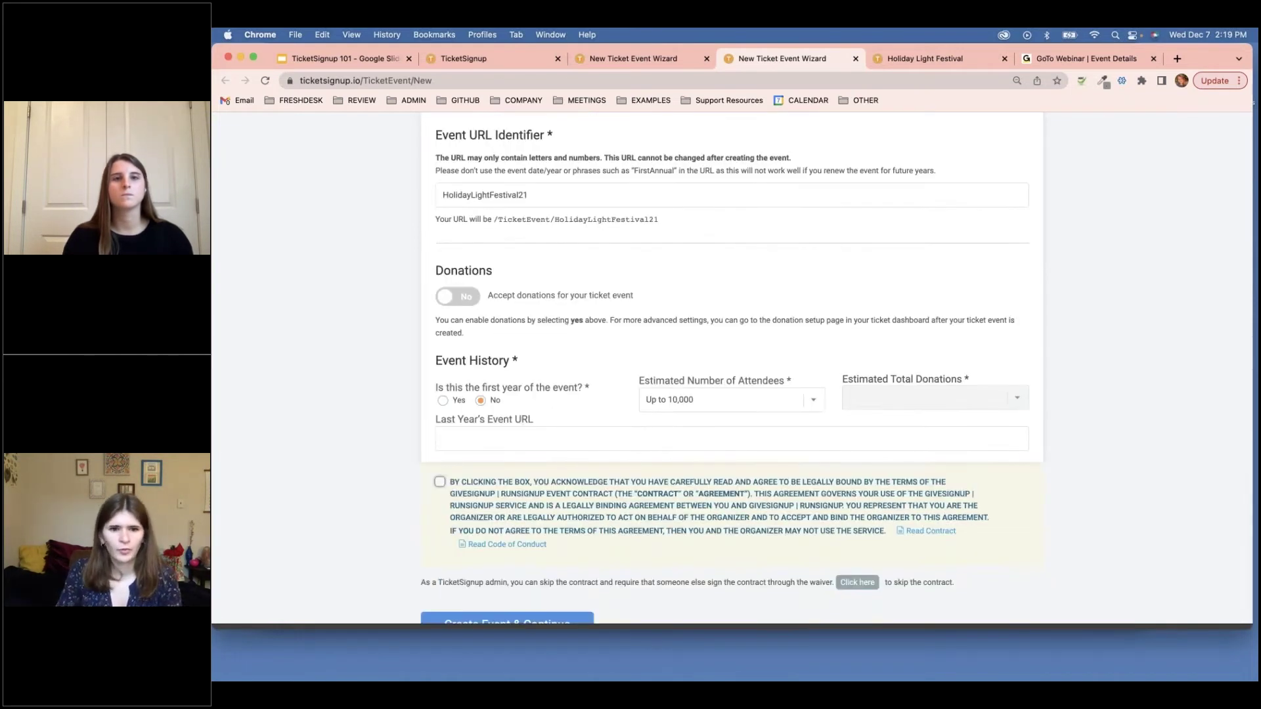
- Enable donations for the ticket event and enter the donation message "Please donate"
{"action": "left_click", "coordinate": [463, 297]}
{"action": "scroll", "coordinate": [645, 427], "scroll_direction": "down", "scroll_amount": 2}
{"action": "scroll", "coordinate": [646, 428], "scroll_direction": "down", "scroll_amount": 1}
{"action": "left_click", "coordinate": [740, 423]}
{"action": "type", "text": "Please donate"}
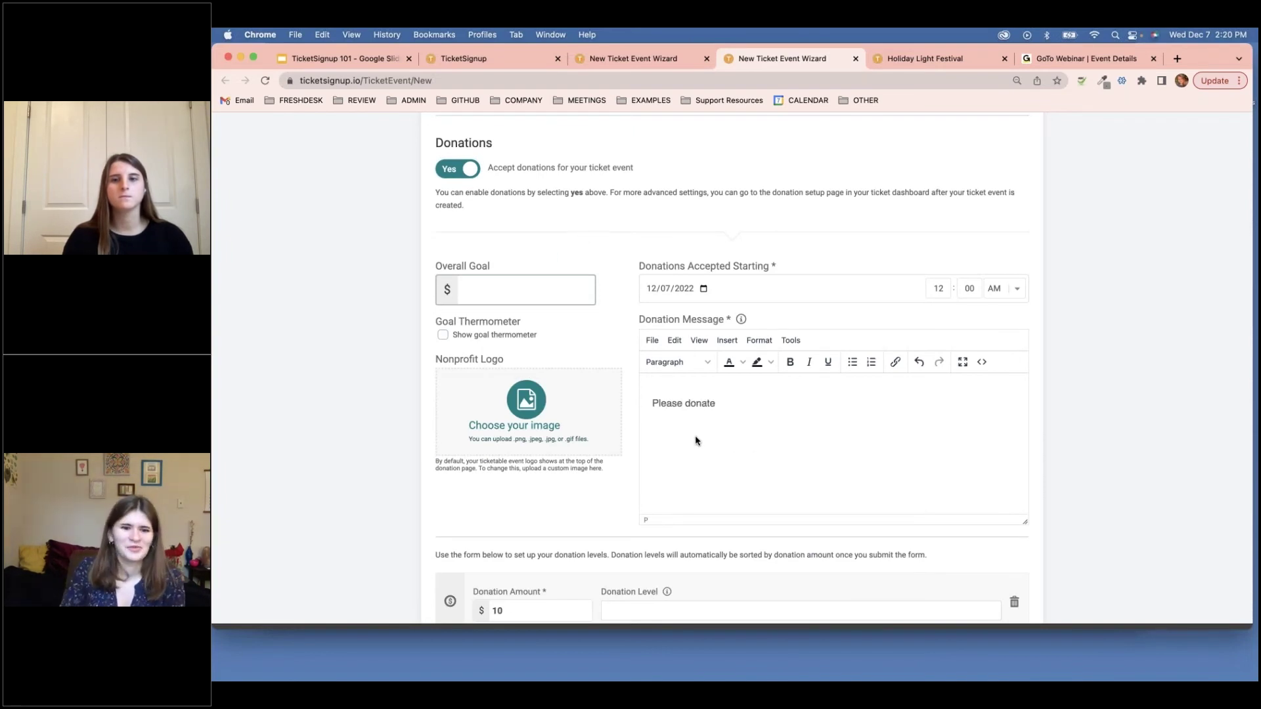
- Accept the event contract terms and try to create the event
{"action": "scroll", "coordinate": [696, 440], "scroll_direction": "down", "scroll_amount": 4}
{"action": "scroll", "coordinate": [692, 434], "scroll_direction": "down", "scroll_amount": 10}
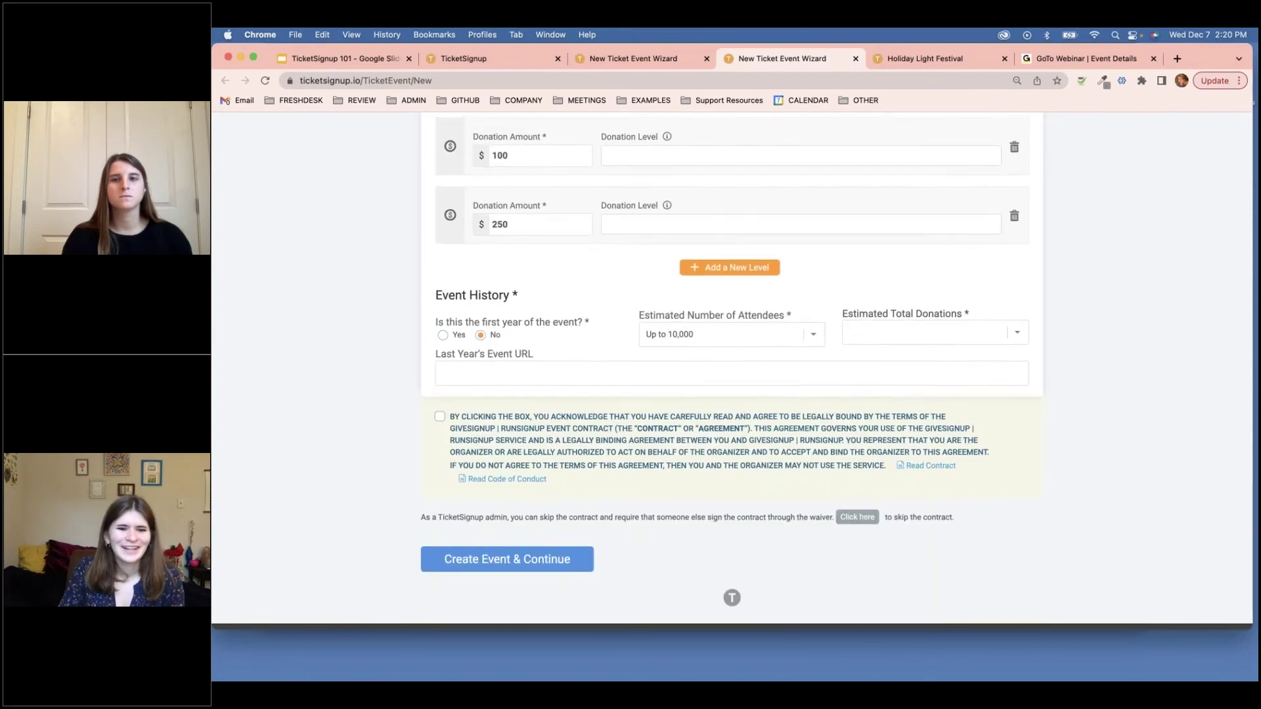
{"action": "left_click", "coordinate": [474, 431]}
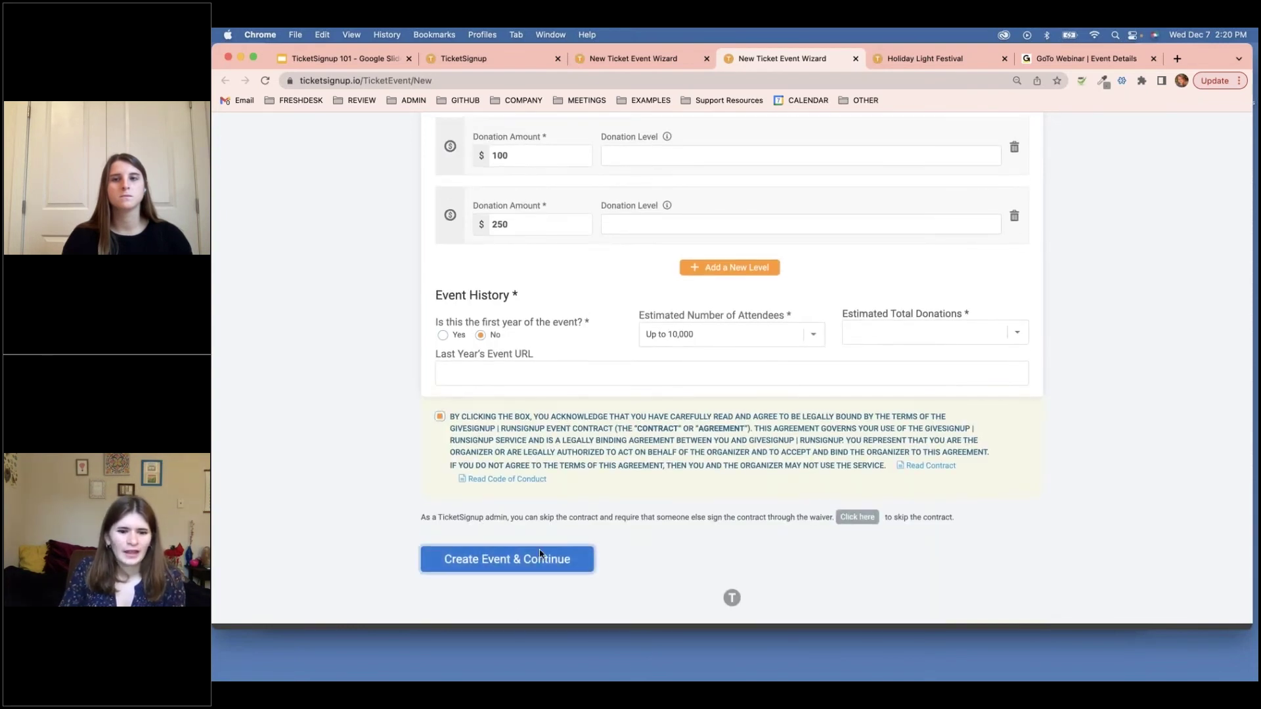
{"action": "left_click", "coordinate": [489, 558]}
- Set the event start date to 12/01/2023 and the end date to 12/31/2023
{"action": "scroll", "coordinate": [407, 276], "scroll_direction": "up", "scroll_amount": 3}
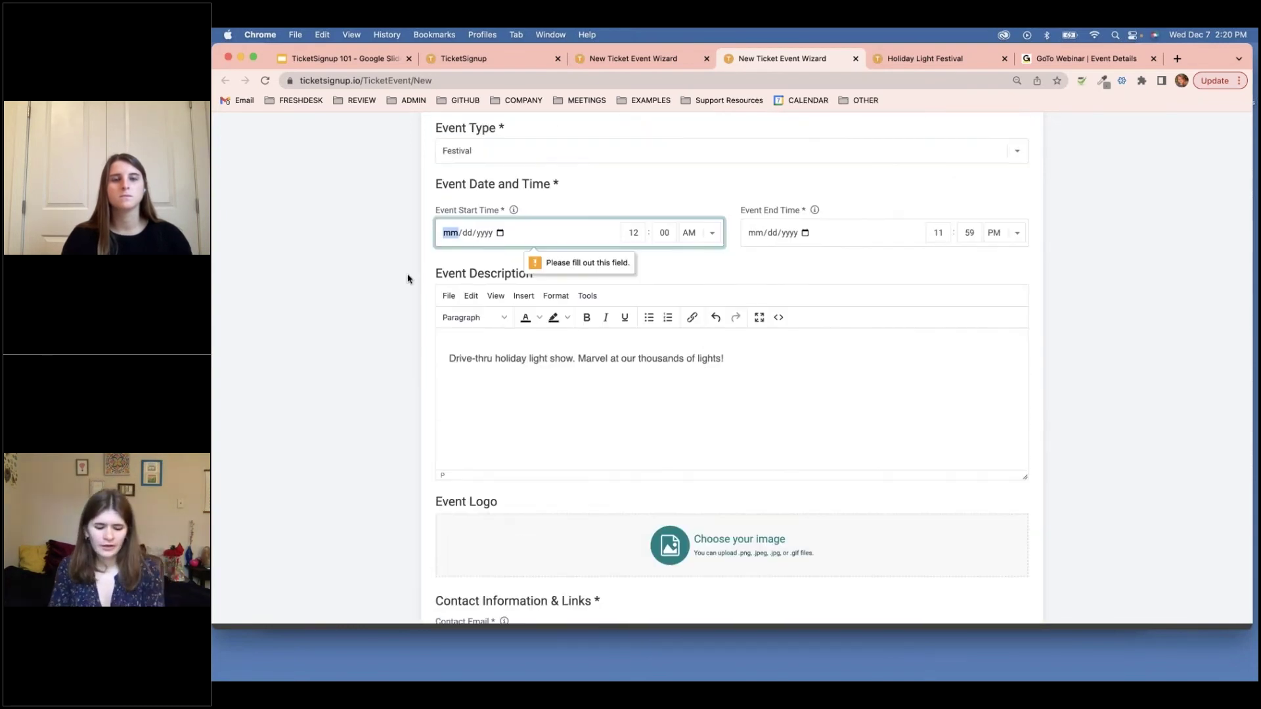
{"action": "type", "text": "12012023"}
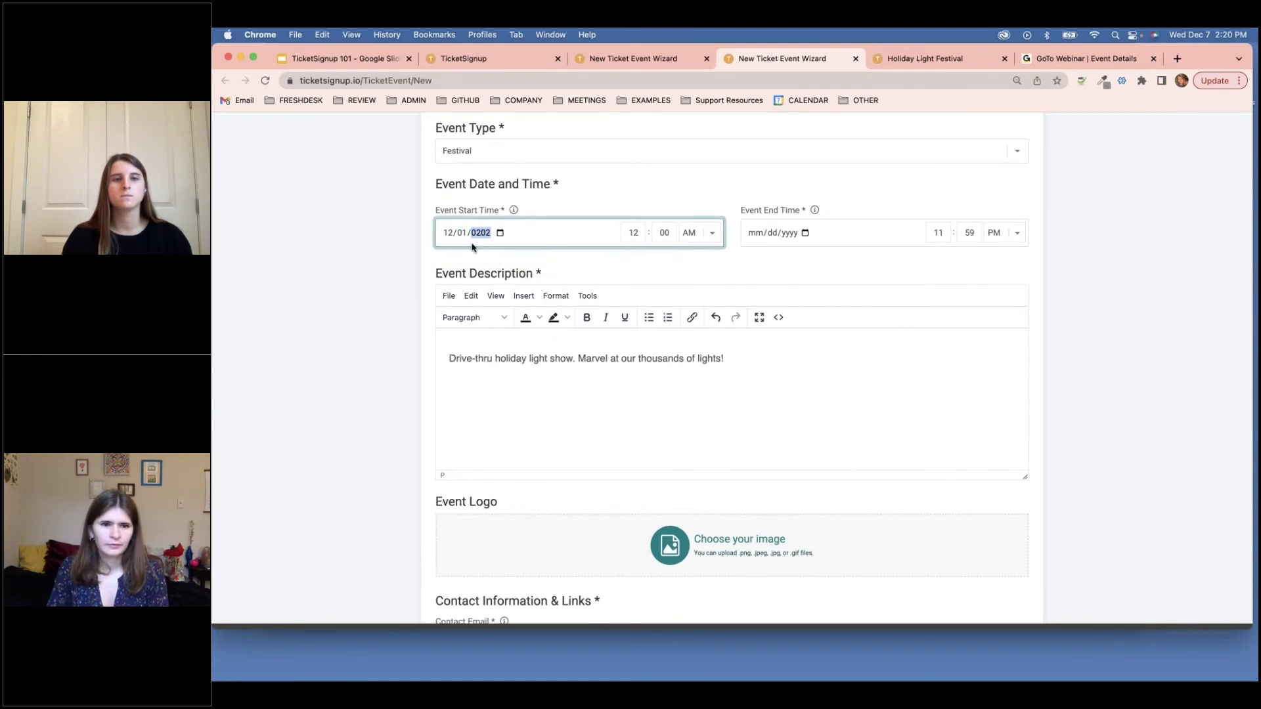
{"action": "left_click", "coordinate": [755, 235]}
{"action": "type", "text": "12/dd/yyyy"}
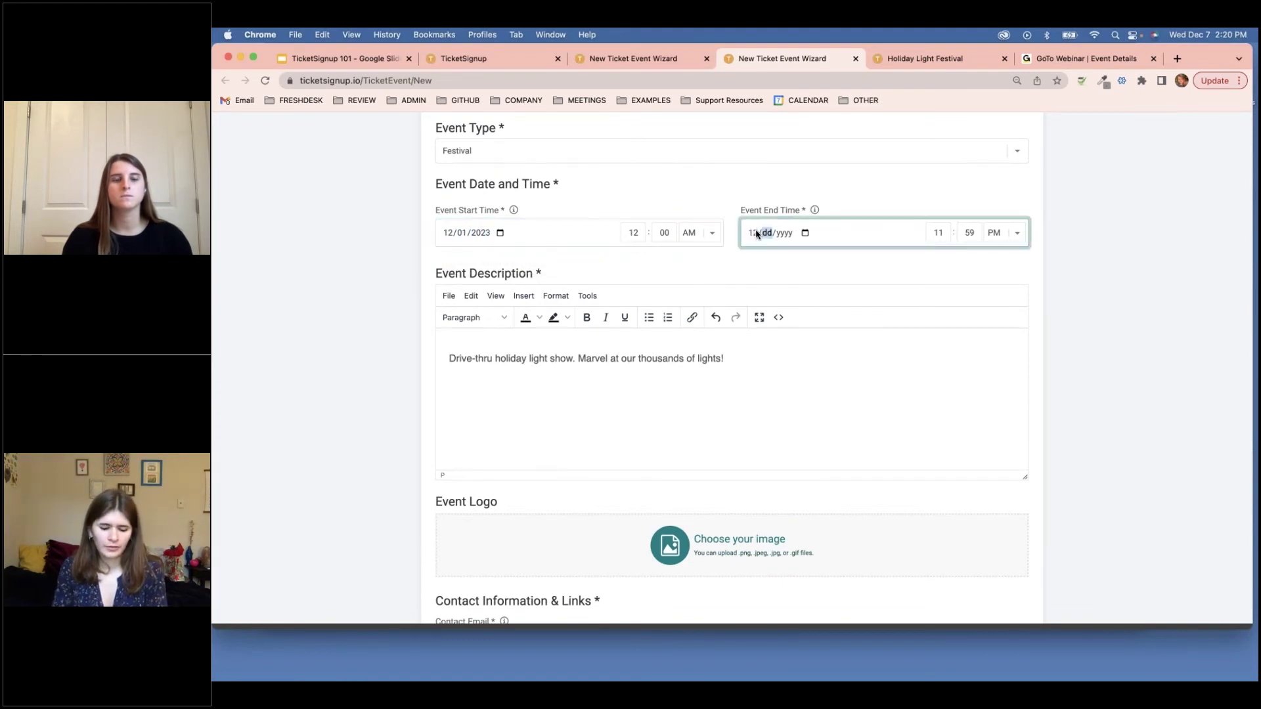
{"action": "type", "text": "312023"}
- Try again to create the event and set the estimated total donations to Up to $1,000
{"action": "scroll", "coordinate": [718, 278], "scroll_direction": "down", "scroll_amount": 20}
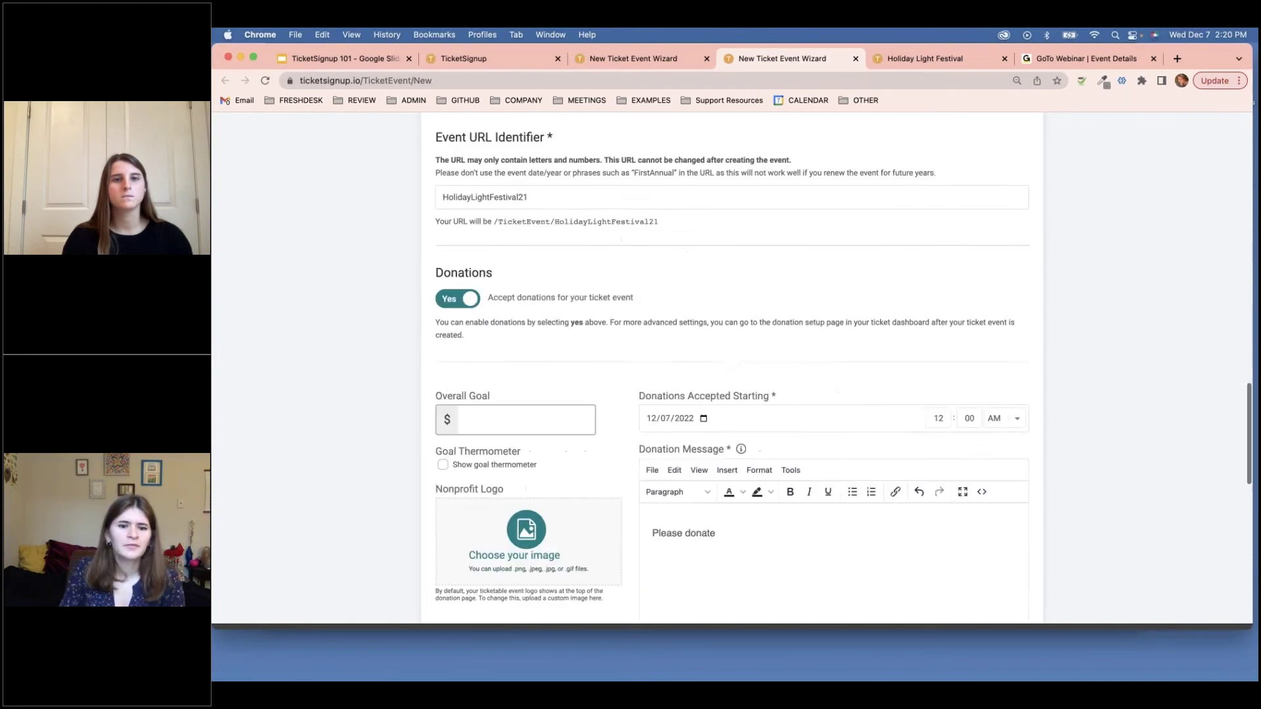
{"action": "scroll", "coordinate": [731, 361], "scroll_direction": "down", "scroll_amount": 5}
{"action": "left_click", "coordinate": [507, 559]}
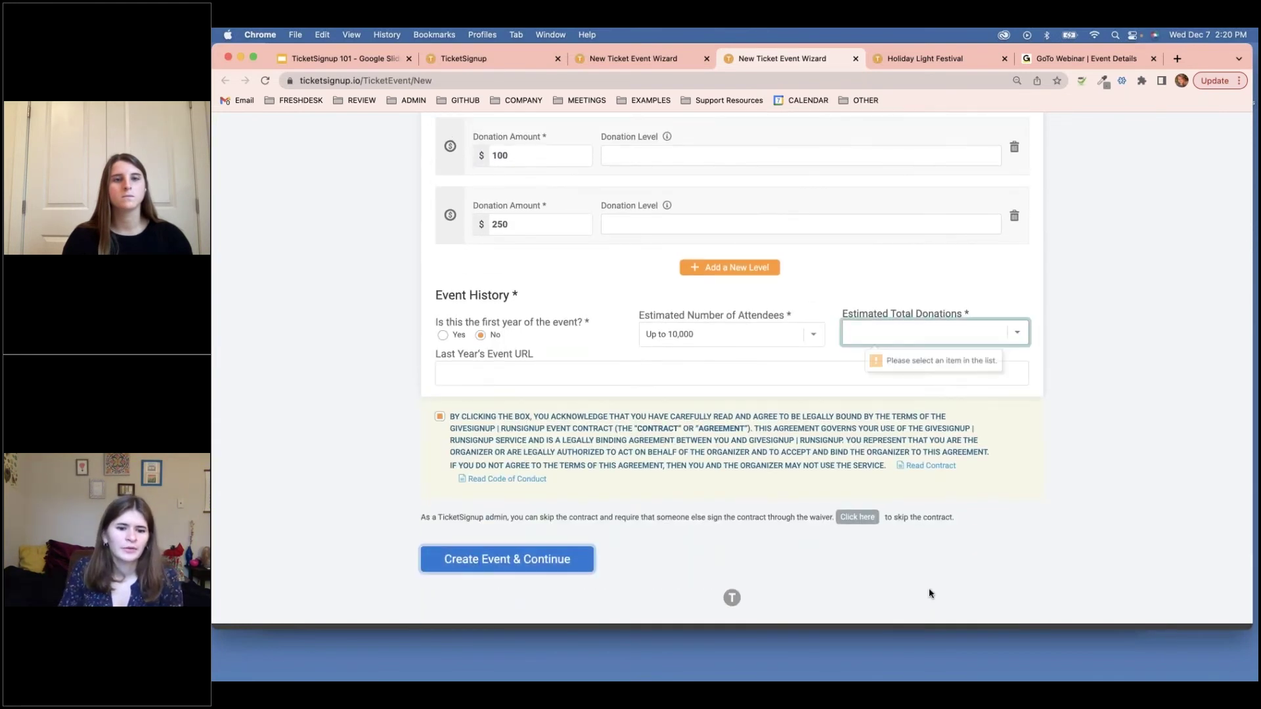
{"action": "left_click", "coordinate": [946, 340]}
{"action": "left_click", "coordinate": [946, 353]}
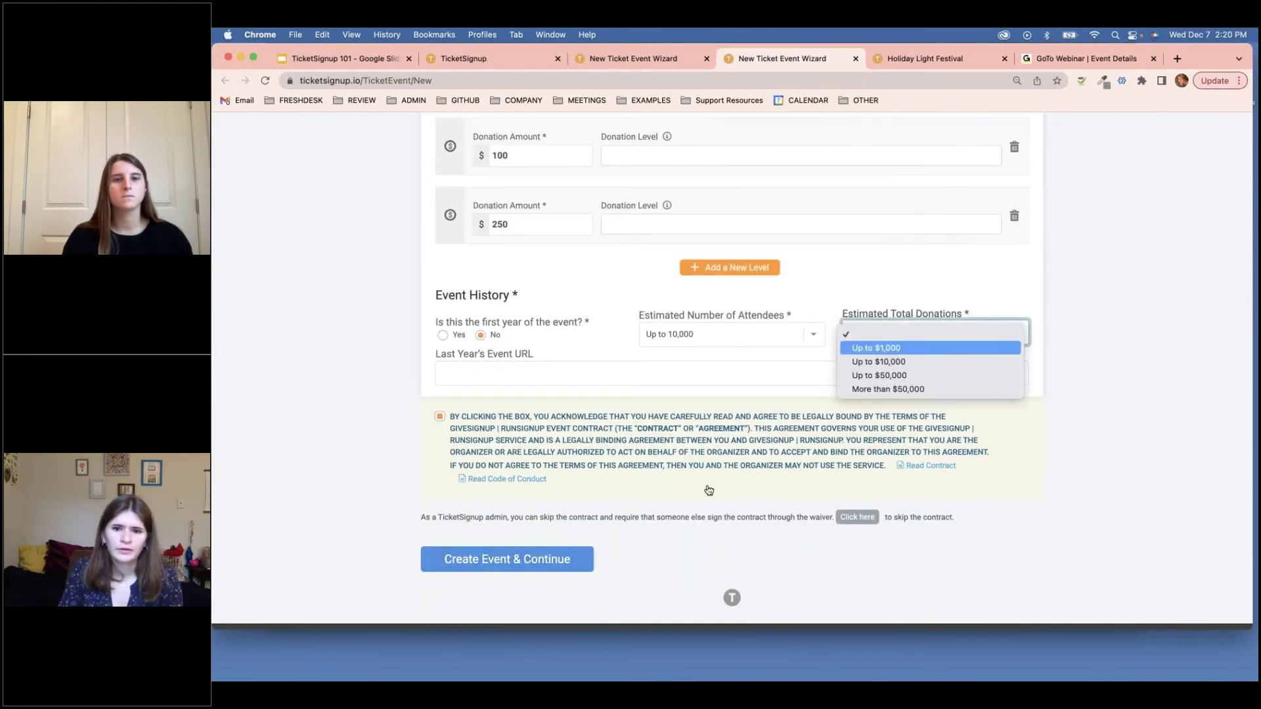
- Set the event end date to 12/12/2023 and create the event
{"action": "left_click", "coordinate": [522, 569]}
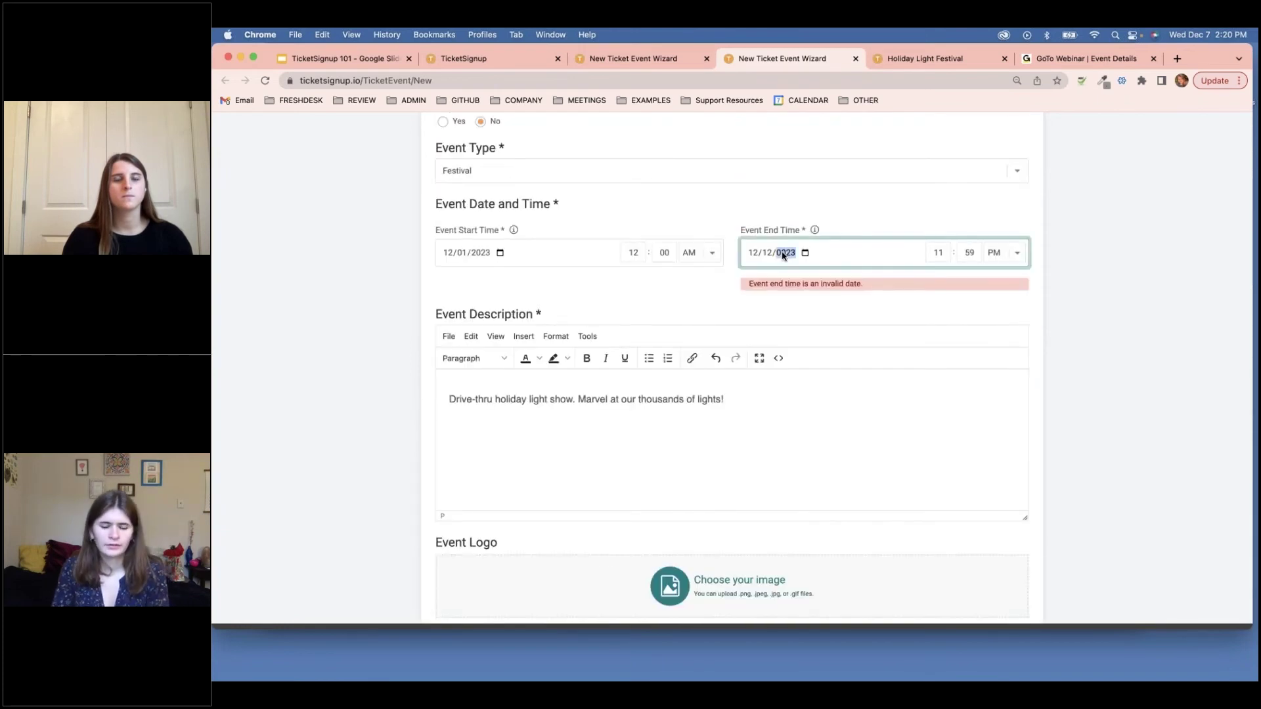
{"action": "type", "text": "23"}
{"action": "key", "text": "Return"}
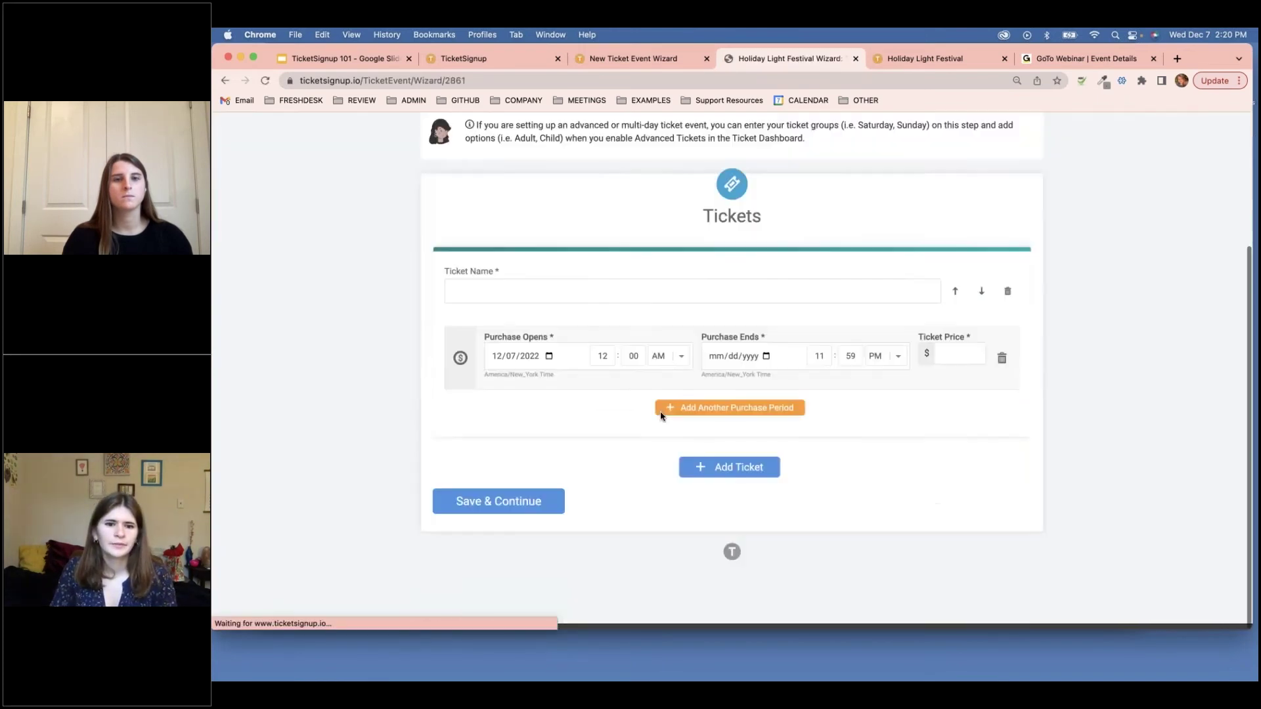
- Examine the festival dates calendar on the Holiday Light Festival website, and return to the ticket name in the wizard
{"action": "scroll", "coordinate": [662, 418], "scroll_direction": "down", "scroll_amount": 2}
{"action": "left_click", "coordinate": [455, 401]}
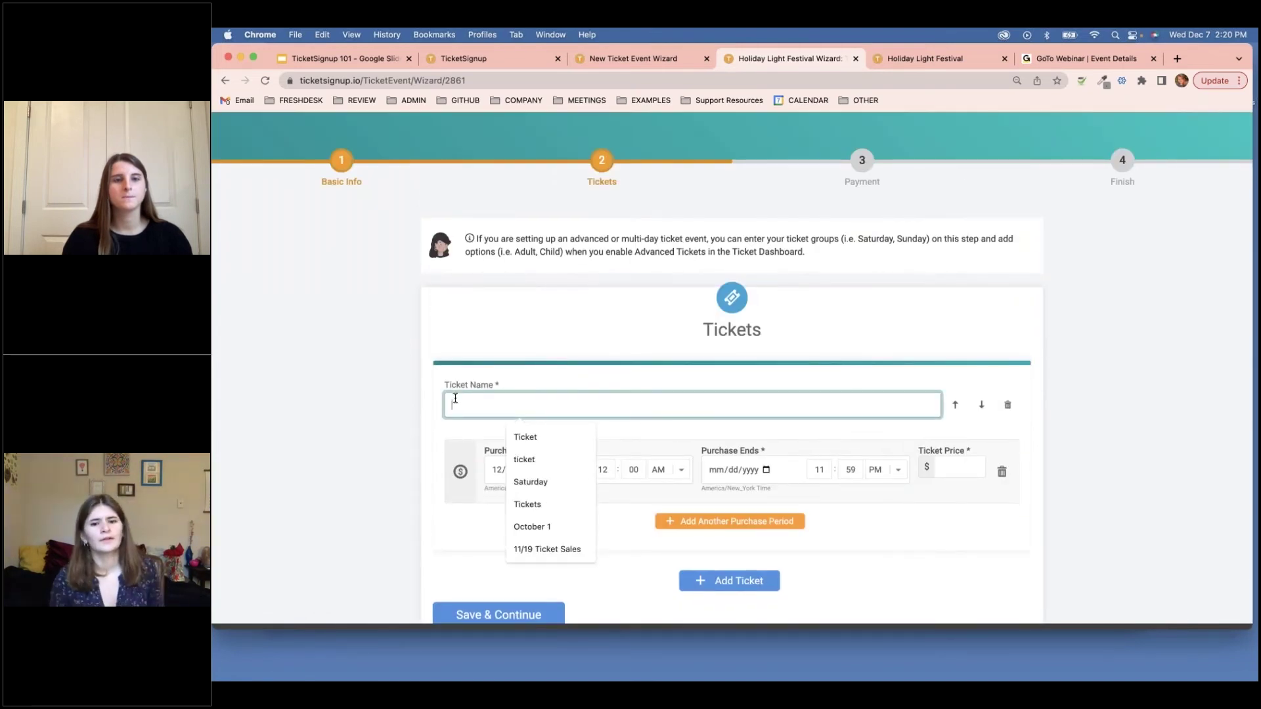
{"action": "left_click", "coordinate": [888, 59]}
{"action": "scroll", "coordinate": [792, 378], "scroll_direction": "down", "scroll_amount": 10}
{"action": "scroll", "coordinate": [495, 191], "scroll_direction": "up", "scroll_amount": 10}
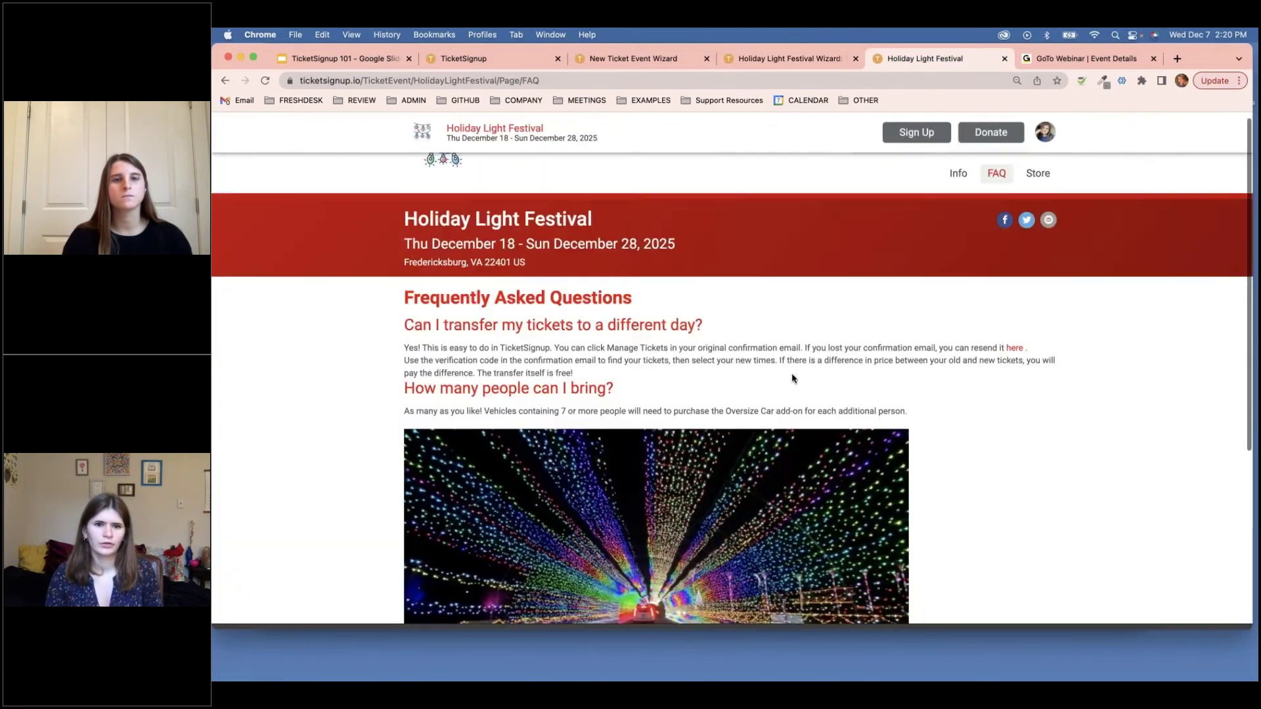
{"action": "left_click", "coordinate": [468, 171]}
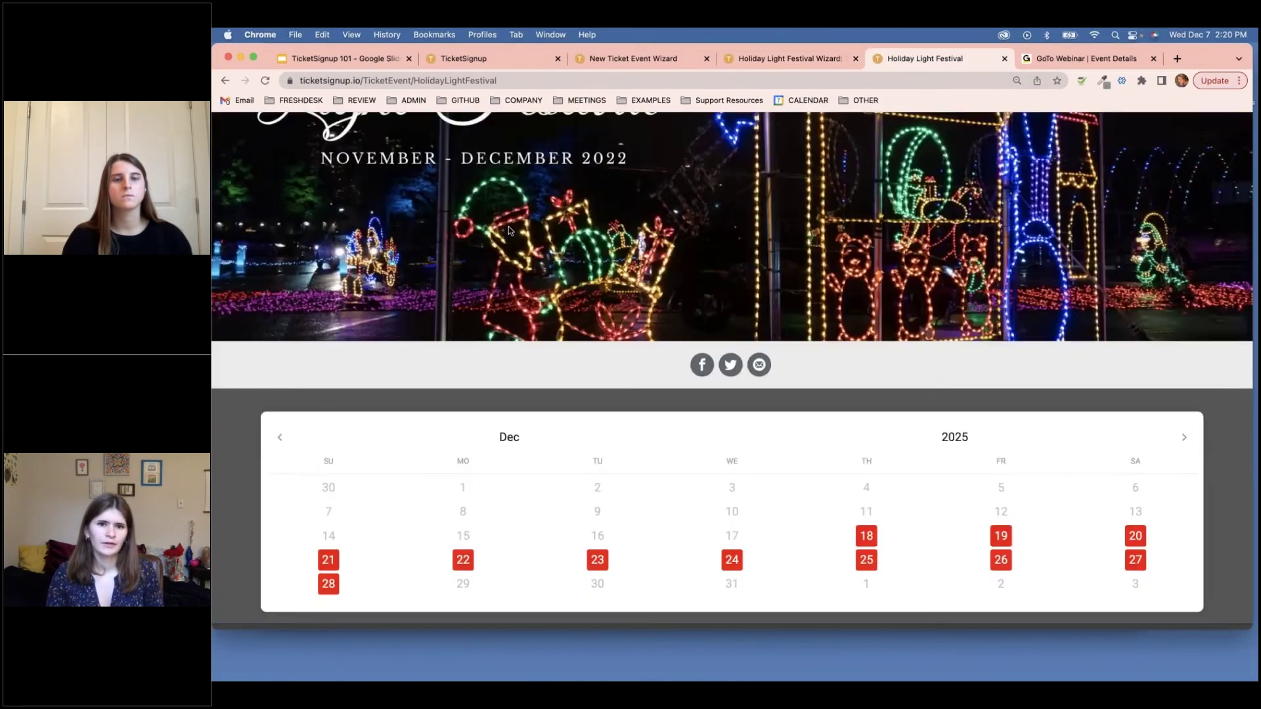
{"action": "left_click", "coordinate": [628, 64]}
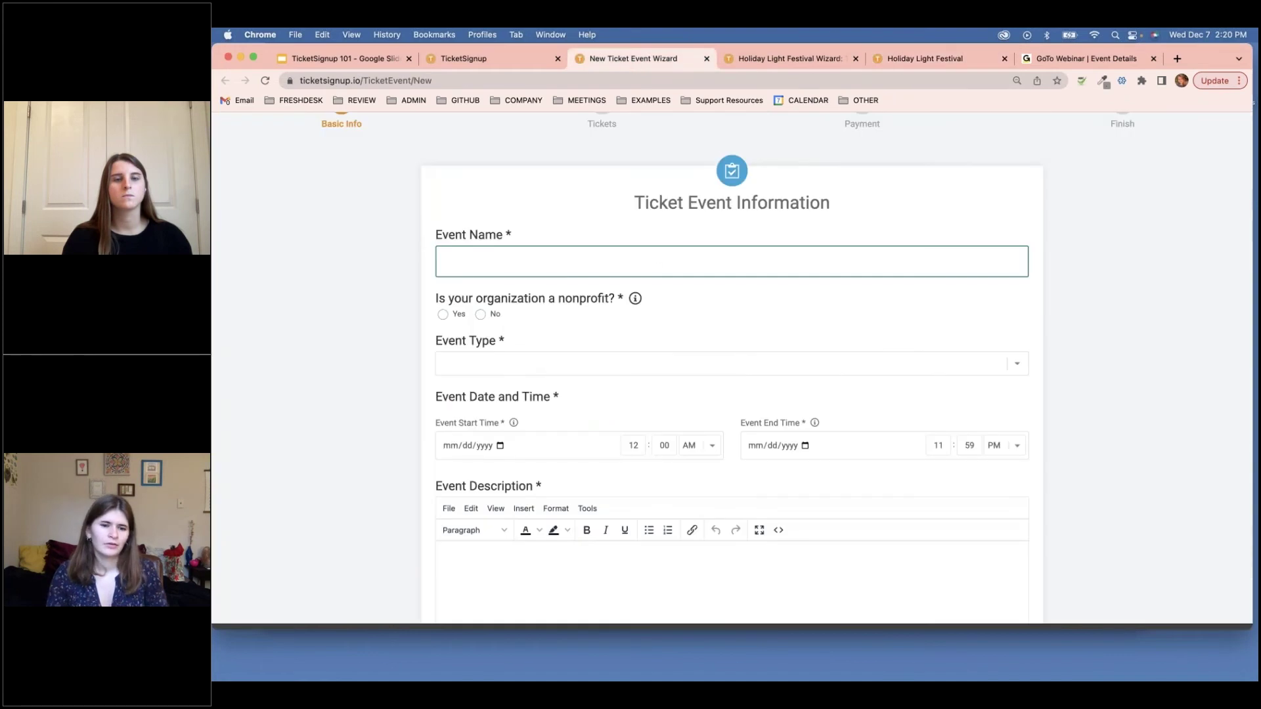
{"action": "left_click", "coordinate": [741, 66]}
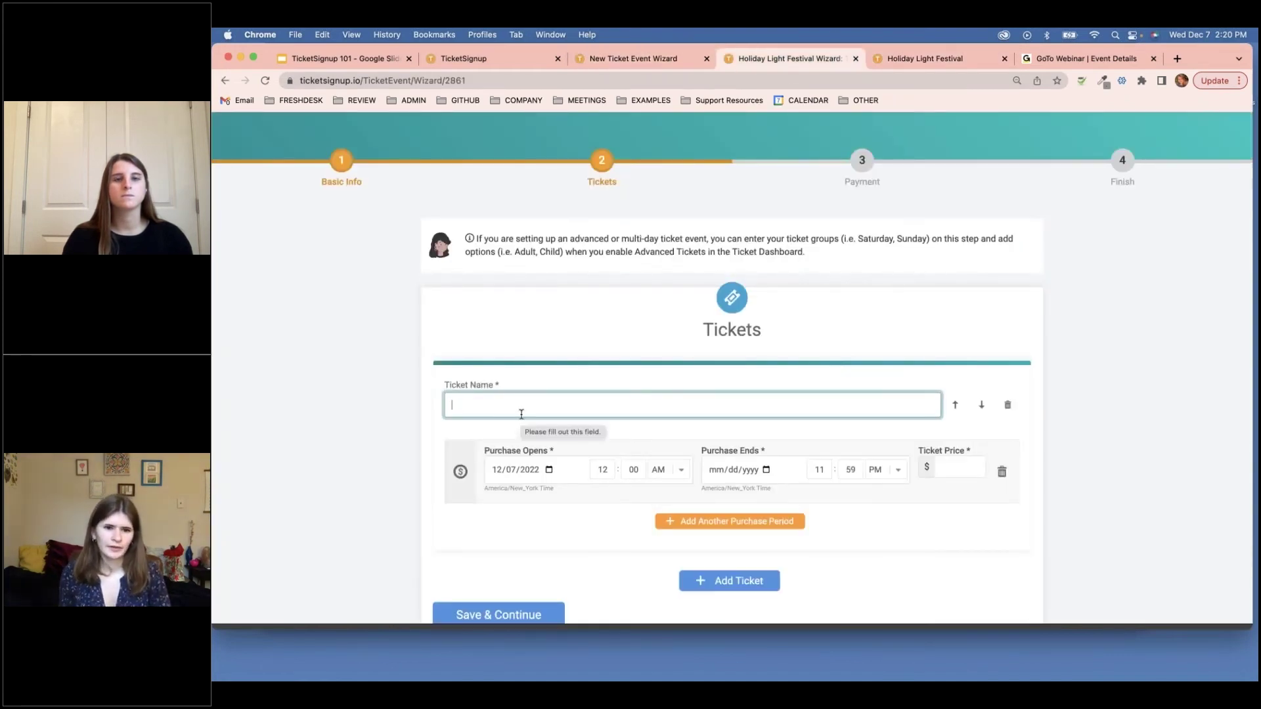
- Name the first ticket "Ticket" and set its price to $30
{"action": "type", "text": "Tic"}
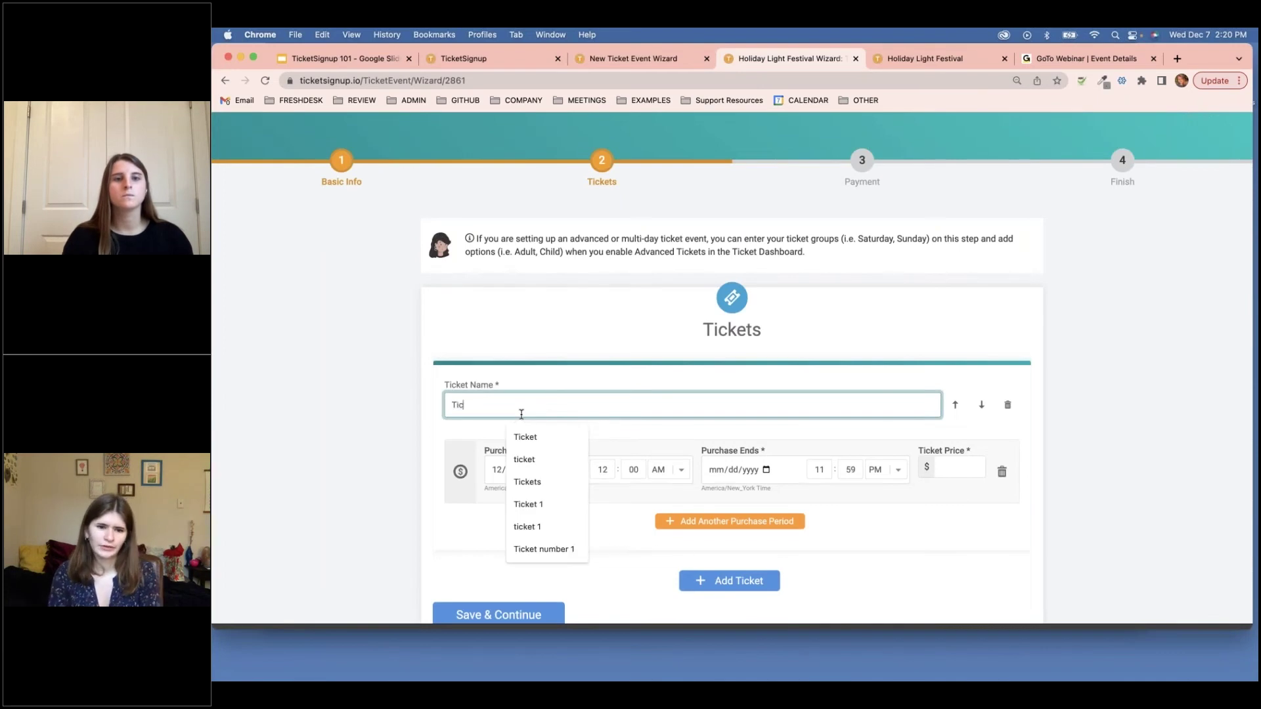
{"action": "type", "text": "ket"}
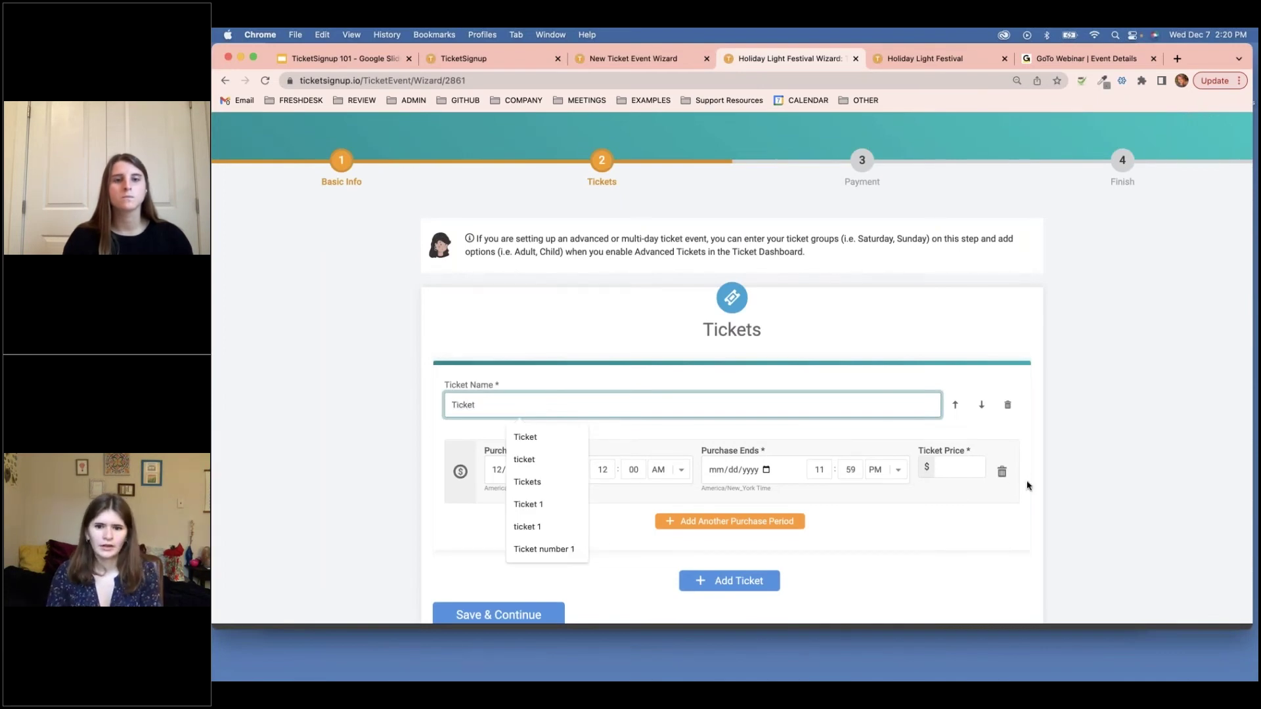
{"action": "left_click", "coordinate": [962, 467]}
{"action": "type", "text": "30"}
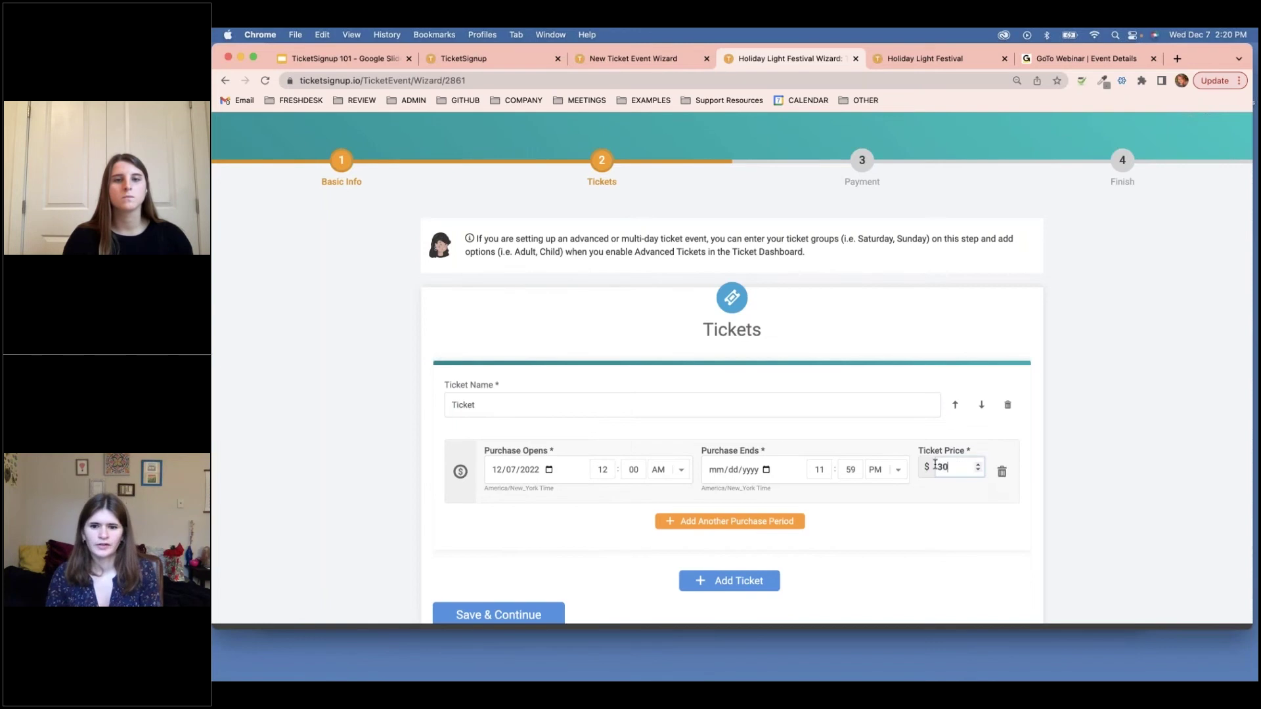
- Set the ticket's purchase end date to 12/02/2023 and save the ticket setup
{"action": "left_click", "coordinate": [718, 471]}
{"action": "type", "text": "12/02/"}
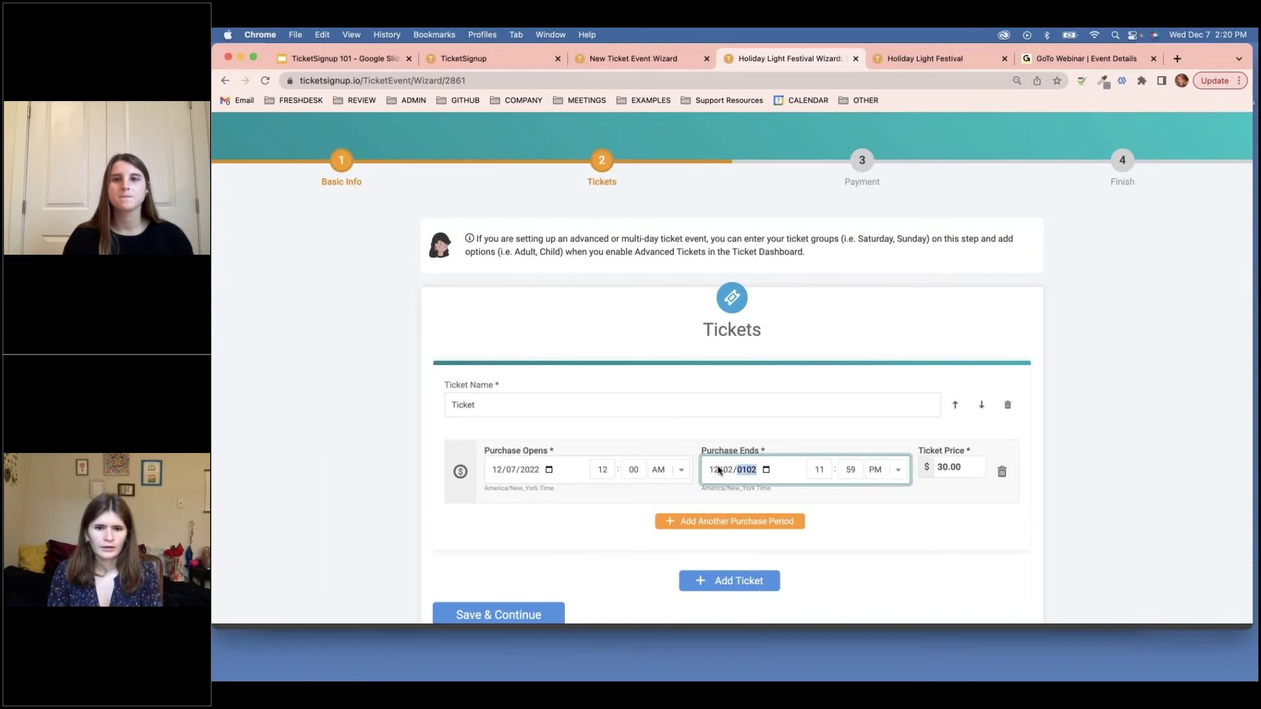
{"action": "type", "text": "2023"}
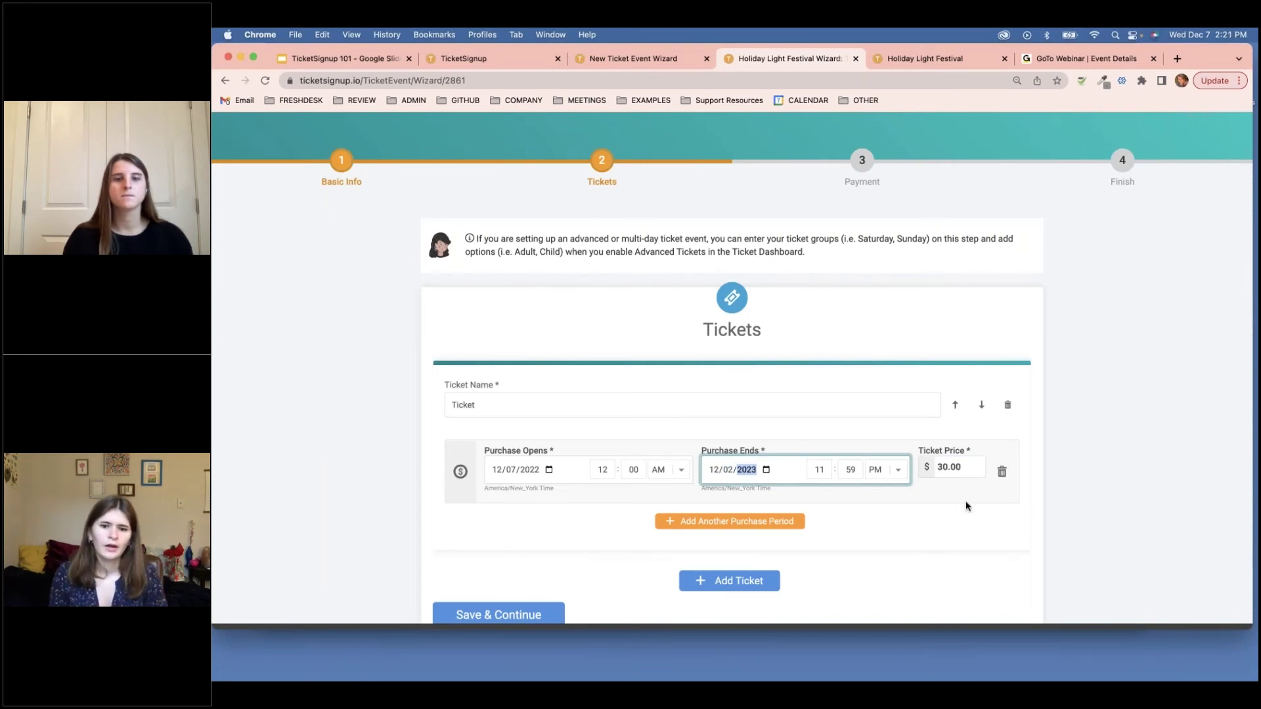
{"action": "scroll", "coordinate": [531, 578], "scroll_direction": "down", "scroll_amount": 2}
{"action": "left_click", "coordinate": [519, 548]}
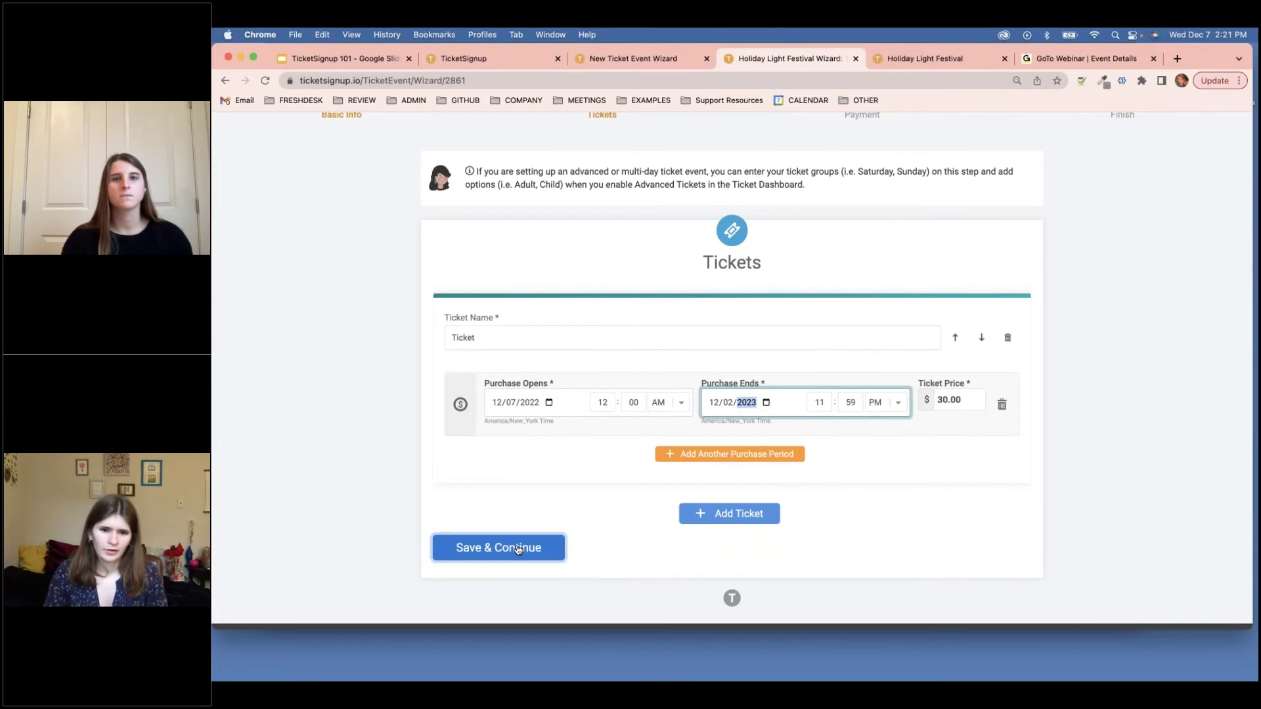
{"action": "left_click", "coordinate": [519, 547]}
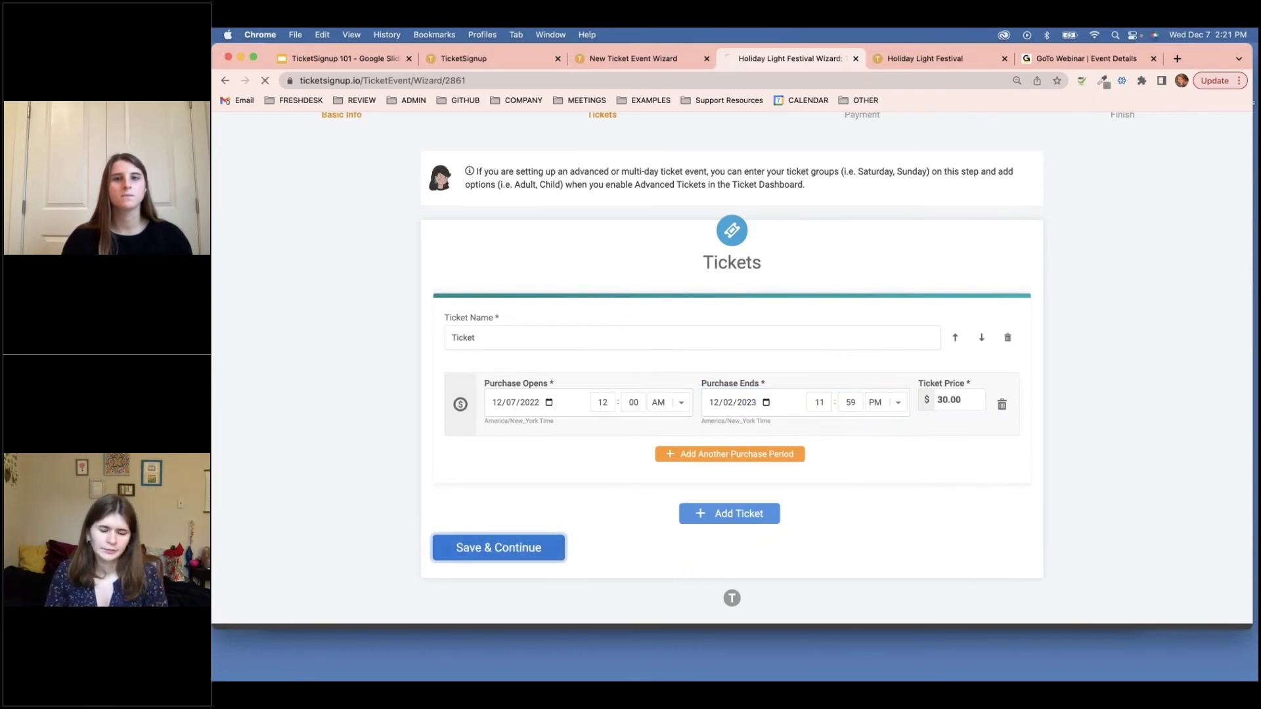
- Select the active existing payment account that pays out by check
{"action": "scroll", "coordinate": [857, 358], "scroll_direction": "down", "scroll_amount": 3}
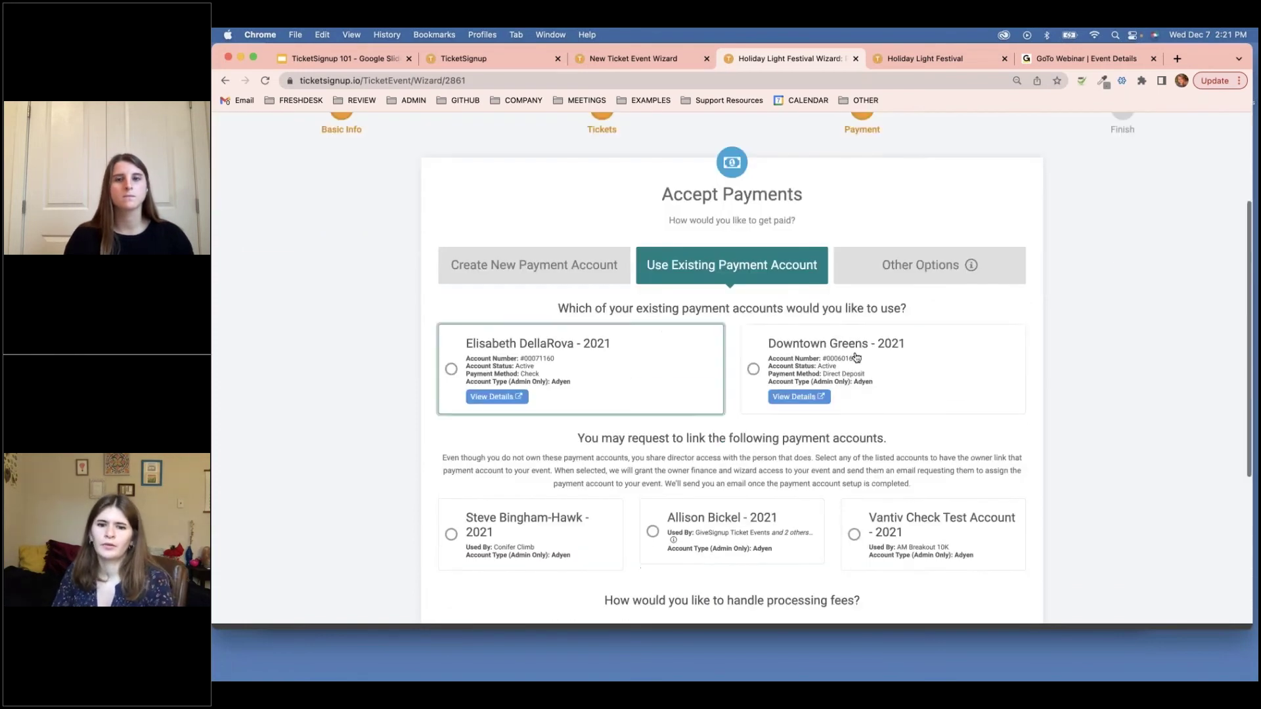
{"action": "left_click", "coordinate": [615, 372]}
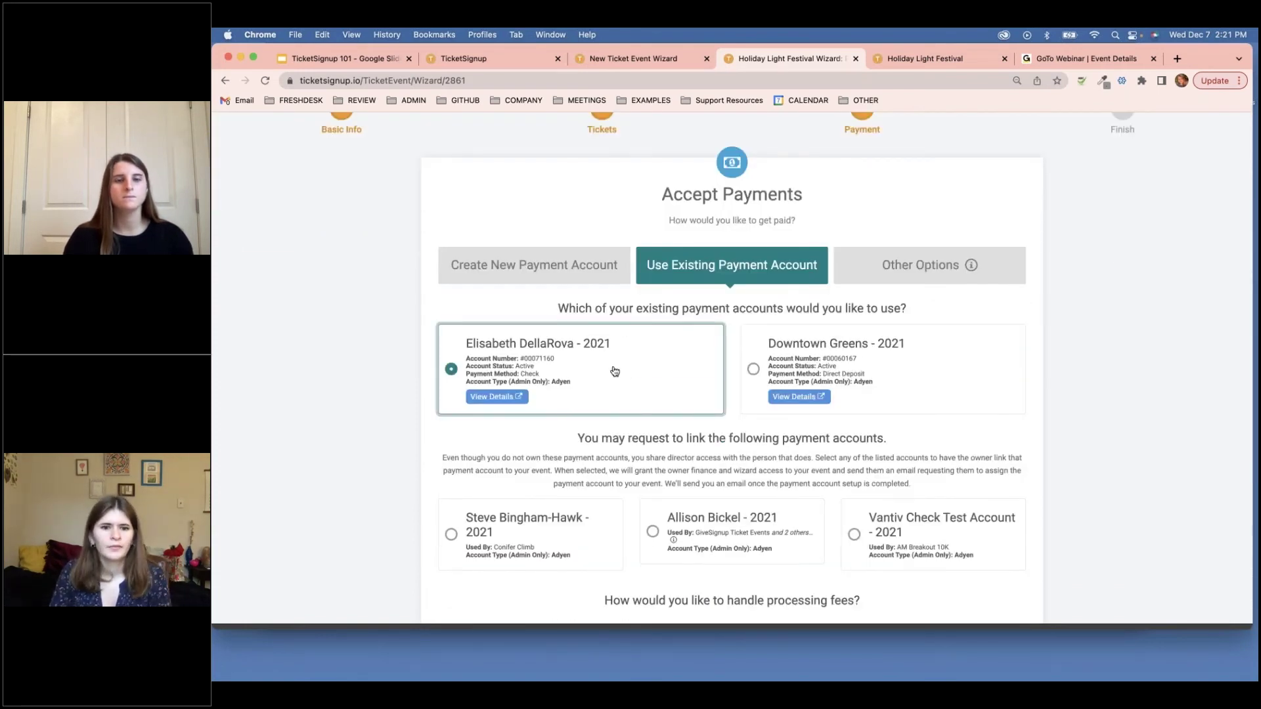
{"action": "scroll", "coordinate": [611, 368], "scroll_direction": "down", "scroll_amount": 2}
{"action": "scroll", "coordinate": [610, 367], "scroll_direction": "down", "scroll_amount": 4}
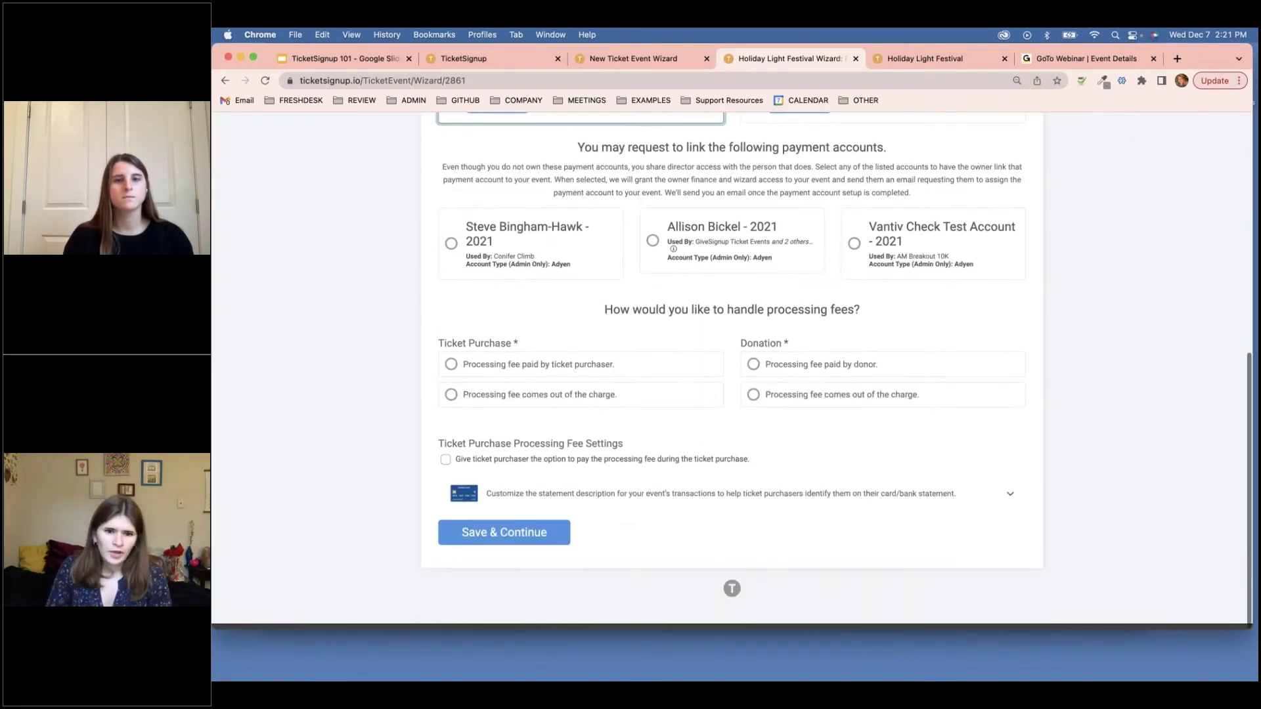
- Review the option to create a new payment account and its processing fee choices
{"action": "scroll", "coordinate": [732, 365], "scroll_direction": "up", "scroll_amount": 5}
{"action": "left_click", "coordinate": [534, 125]}
{"action": "scroll", "coordinate": [524, 388], "scroll_direction": "down", "scroll_amount": 1}
{"action": "scroll", "coordinate": [524, 398], "scroll_direction": "down", "scroll_amount": 2}
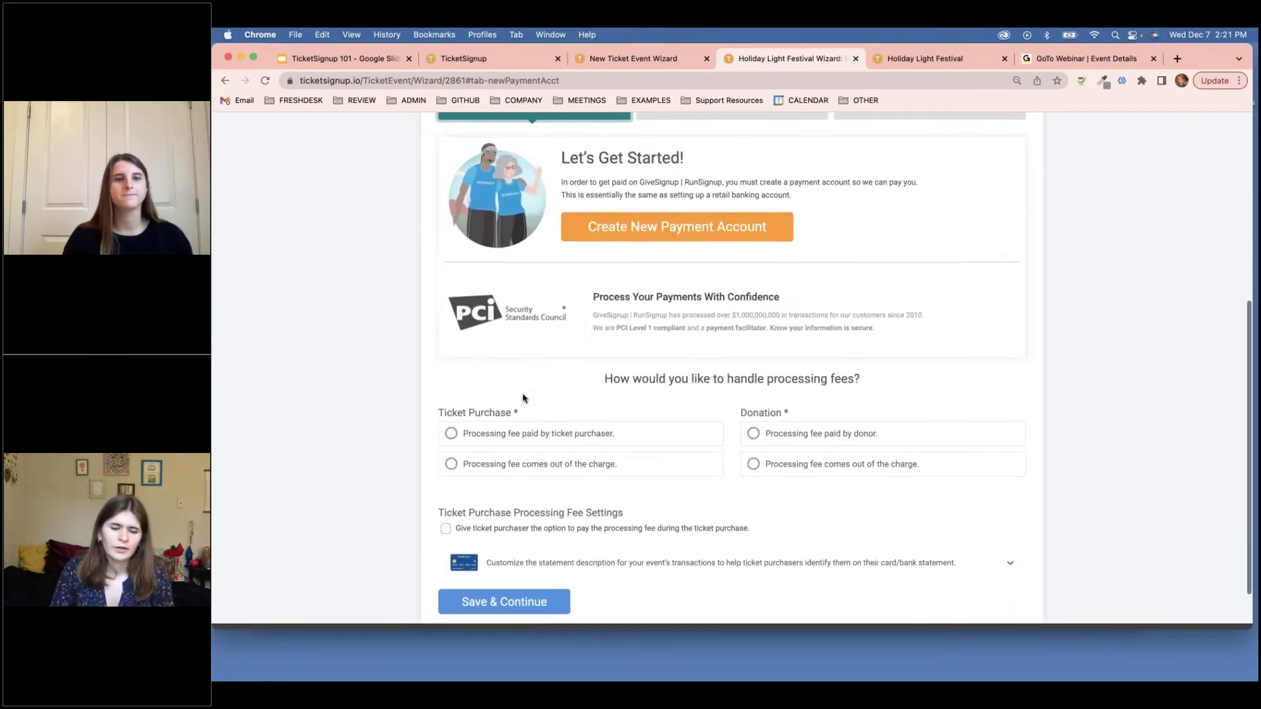
{"action": "scroll", "coordinate": [522, 396], "scroll_direction": "down", "scroll_amount": 1}
{"action": "scroll", "coordinate": [657, 357], "scroll_direction": "up", "scroll_amount": 5}
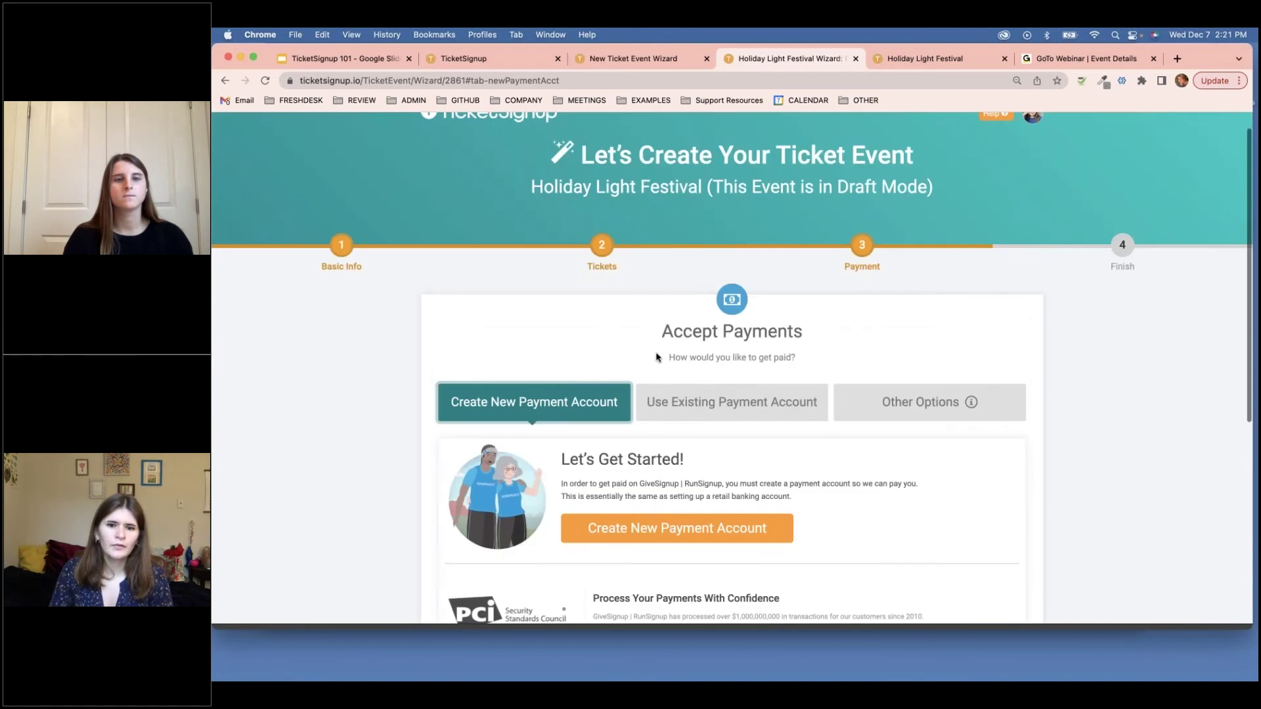
- Return to the existing payment accounts, have ticket purchasers and donors pay the processing fees, and save the payment setup
{"action": "left_click", "coordinate": [729, 402]}
{"action": "scroll", "coordinate": [592, 493], "scroll_direction": "down", "scroll_amount": 10}
{"action": "left_click", "coordinate": [515, 564]}
{"action": "left_click", "coordinate": [557, 391]}
{"action": "left_click", "coordinate": [756, 424]}
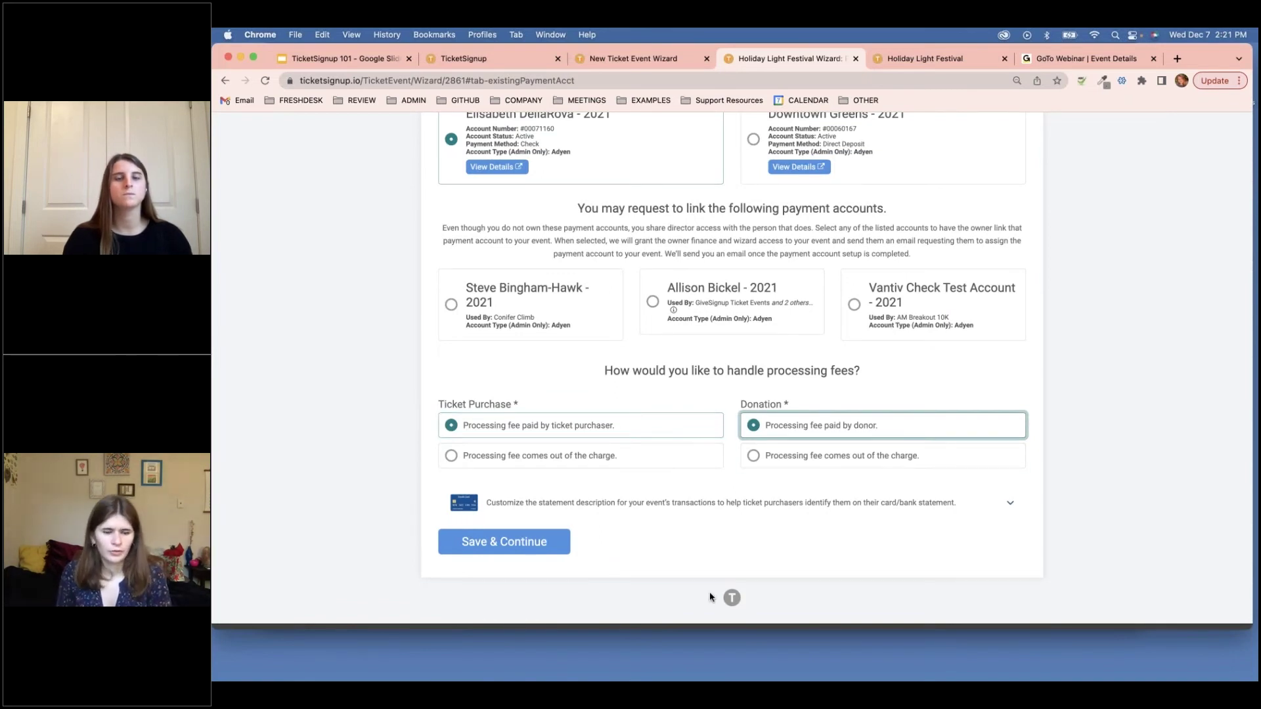
{"action": "key", "text": "Tab"}
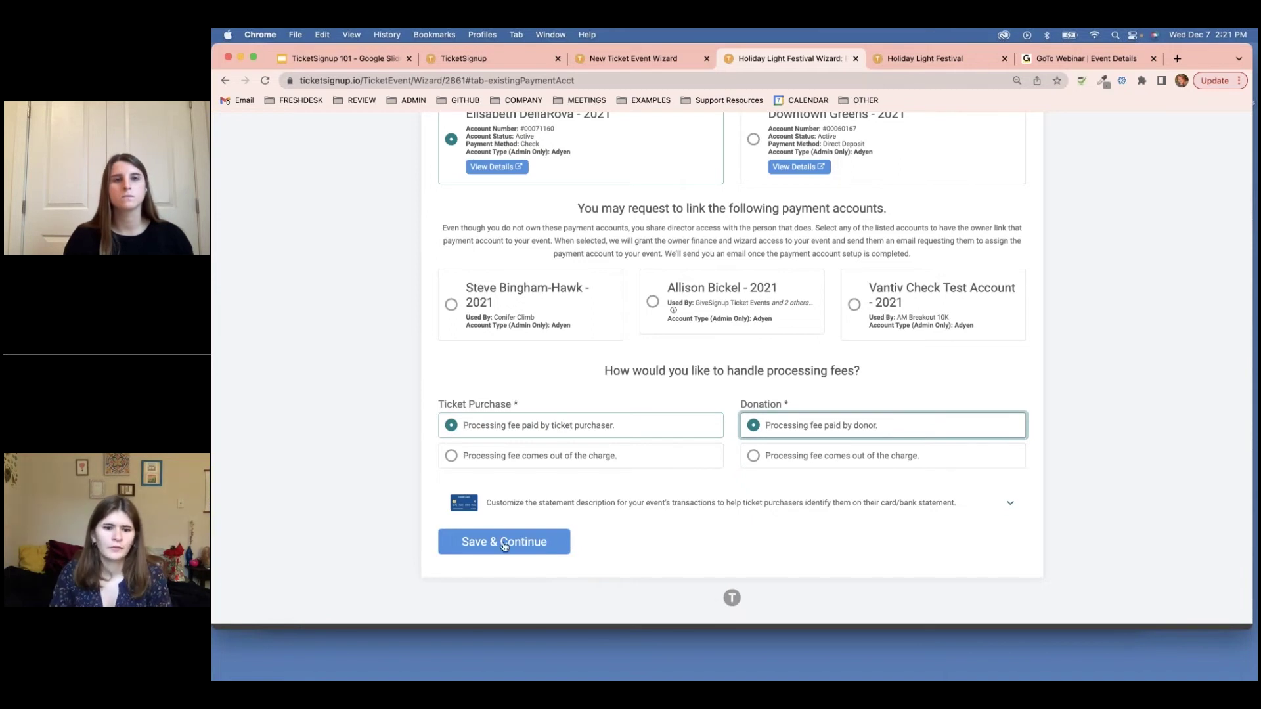
{"action": "key", "text": "Return"}
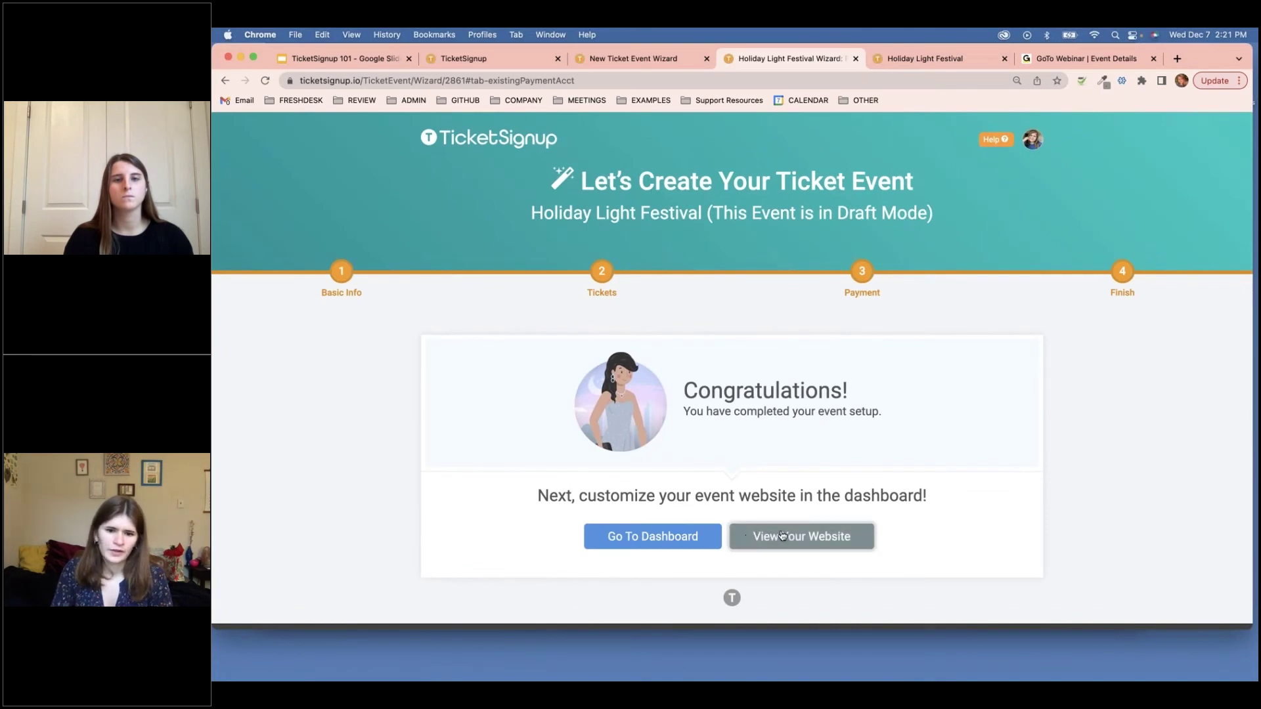
- Open the event dashboard's ticket options and compare with the calendar on the Holiday Light Festival website
{"action": "left_click", "coordinate": [629, 539]}
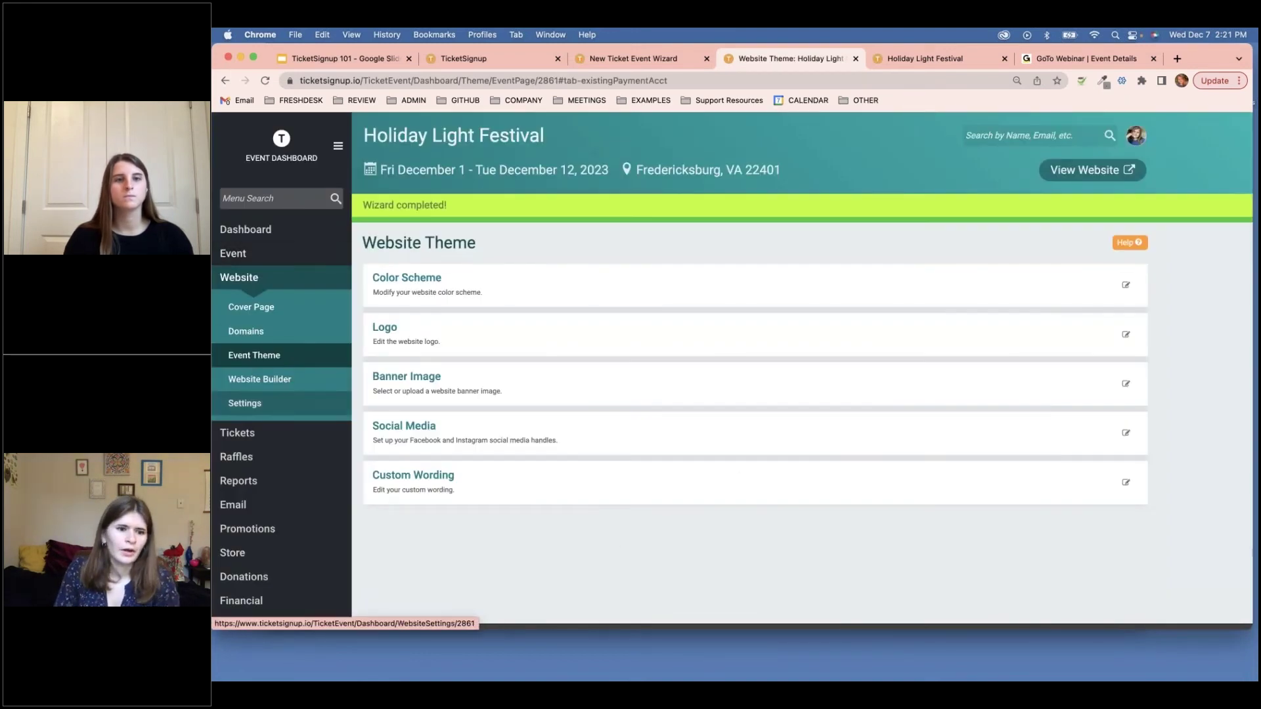
{"action": "left_click", "coordinate": [243, 433]}
{"action": "scroll", "coordinate": [248, 460], "scroll_direction": "down", "scroll_amount": 3}
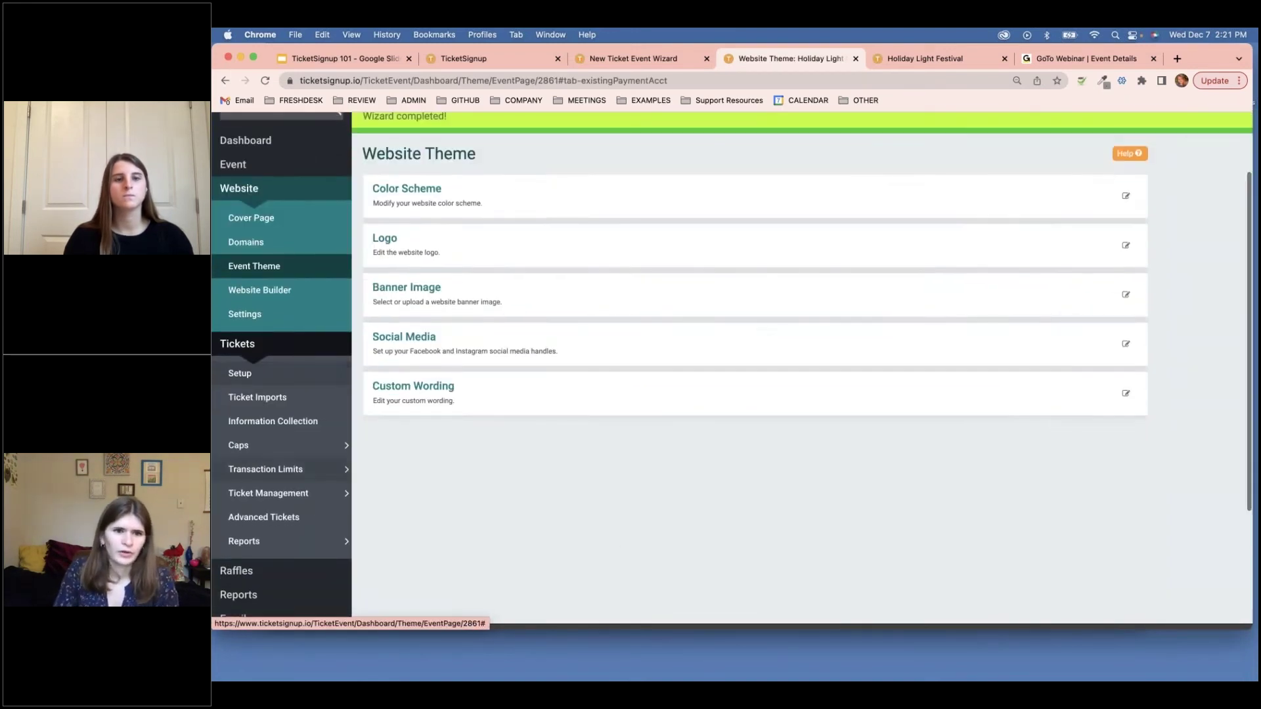
{"action": "scroll", "coordinate": [732, 368], "scroll_direction": "up", "scroll_amount": 3}
{"action": "left_click", "coordinate": [925, 58]}
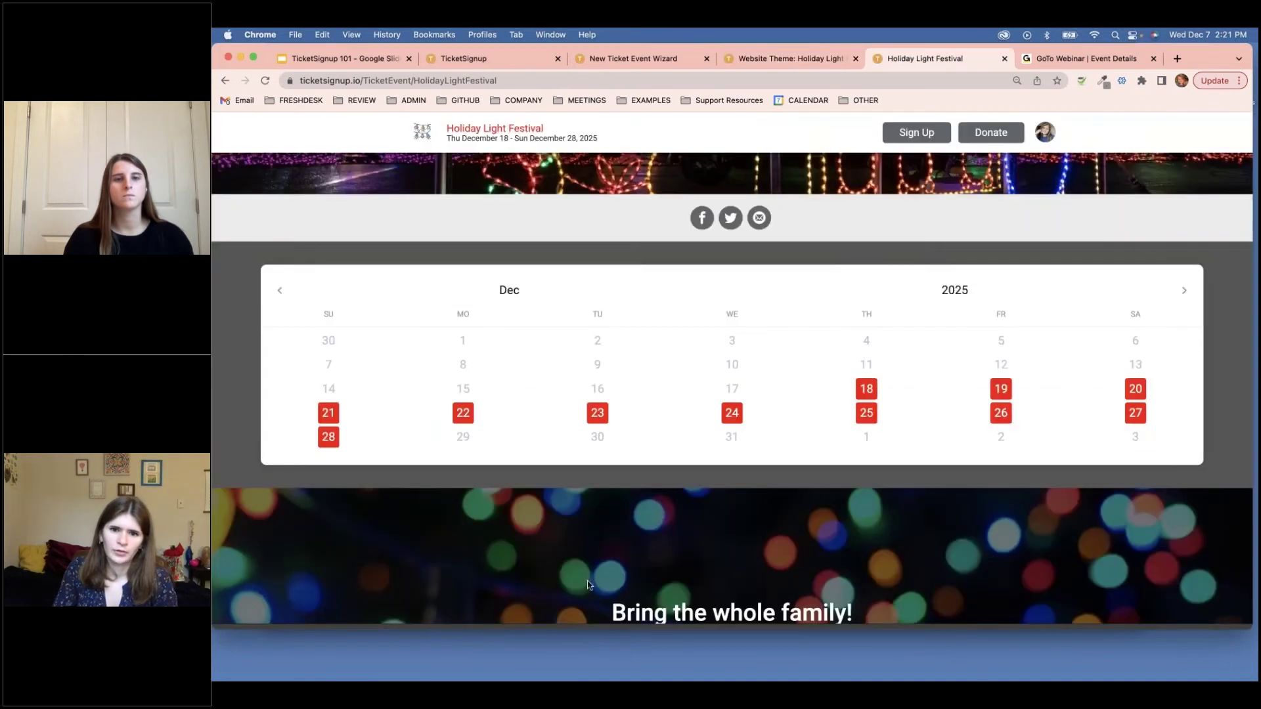
{"action": "left_click", "coordinate": [788, 59]}
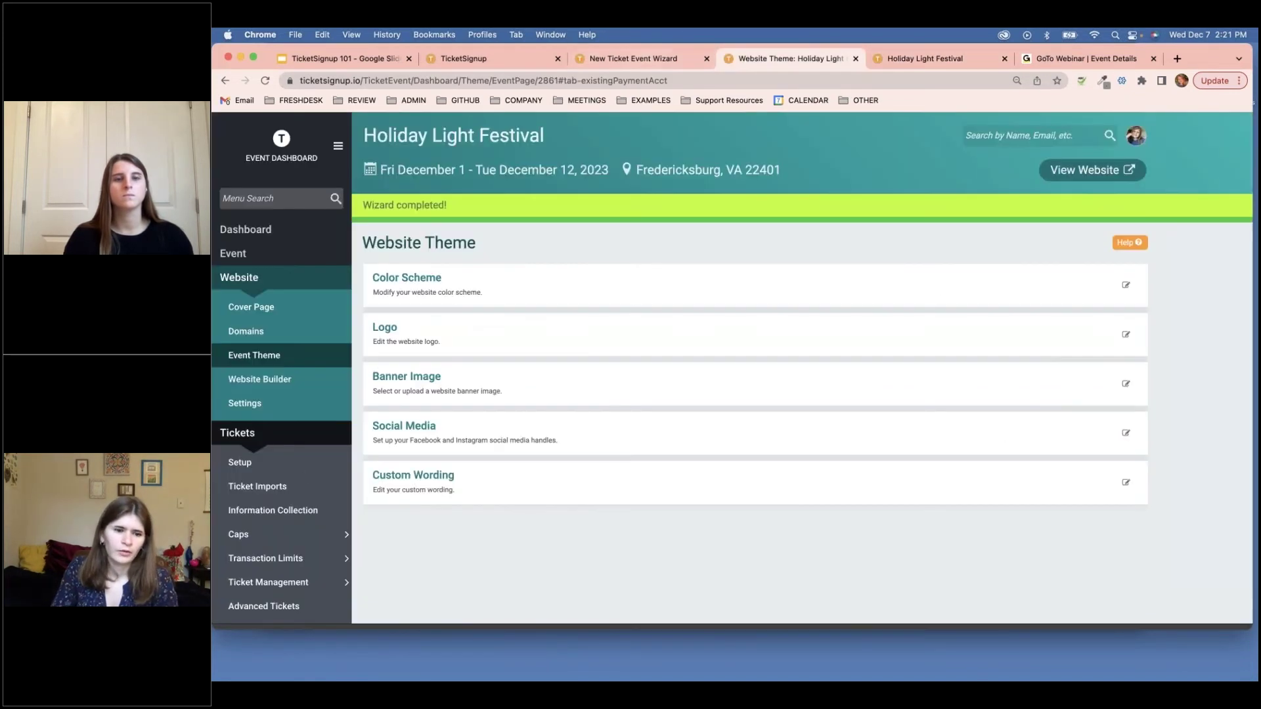
- Enable Advanced Tickets for the event
{"action": "scroll", "coordinate": [289, 503], "scroll_direction": "down", "scroll_amount": 3}
{"action": "left_click", "coordinate": [290, 507]}
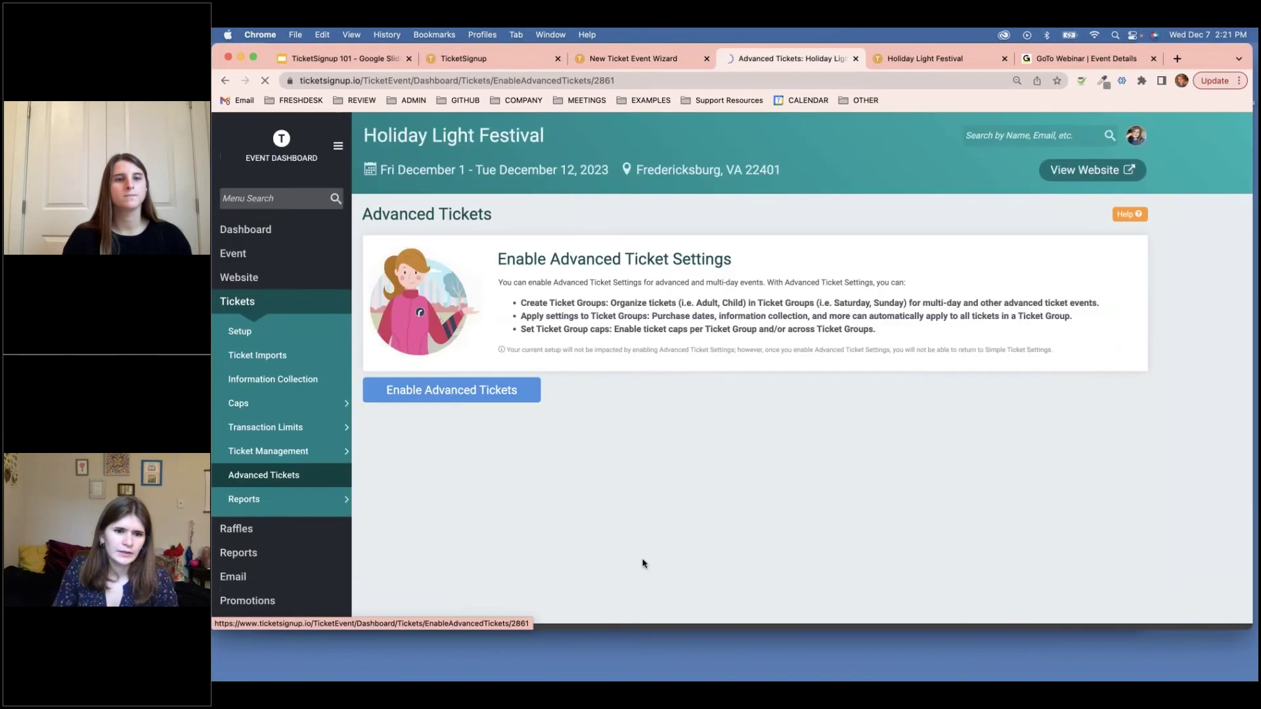
{"action": "left_click", "coordinate": [430, 392]}
{"action": "left_click", "coordinate": [681, 403]}
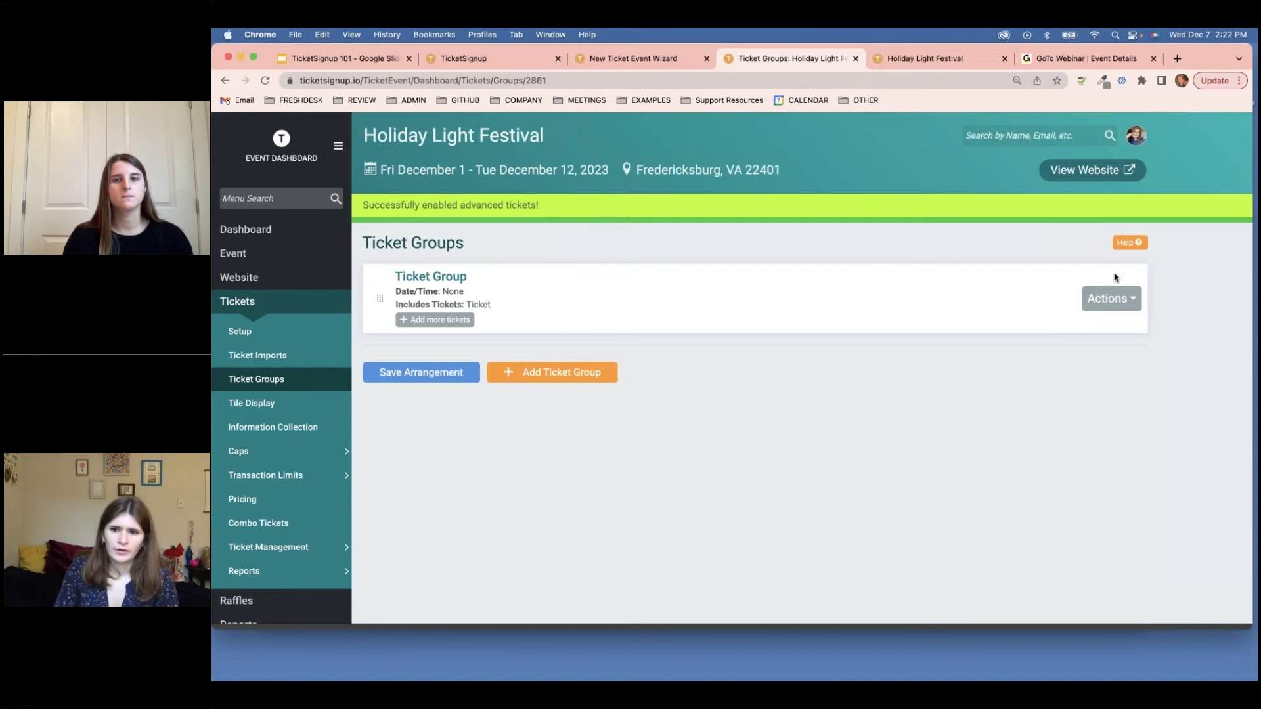
- Rename the existing ticket group to "December 1" and save it
{"action": "left_click", "coordinate": [1112, 308]}
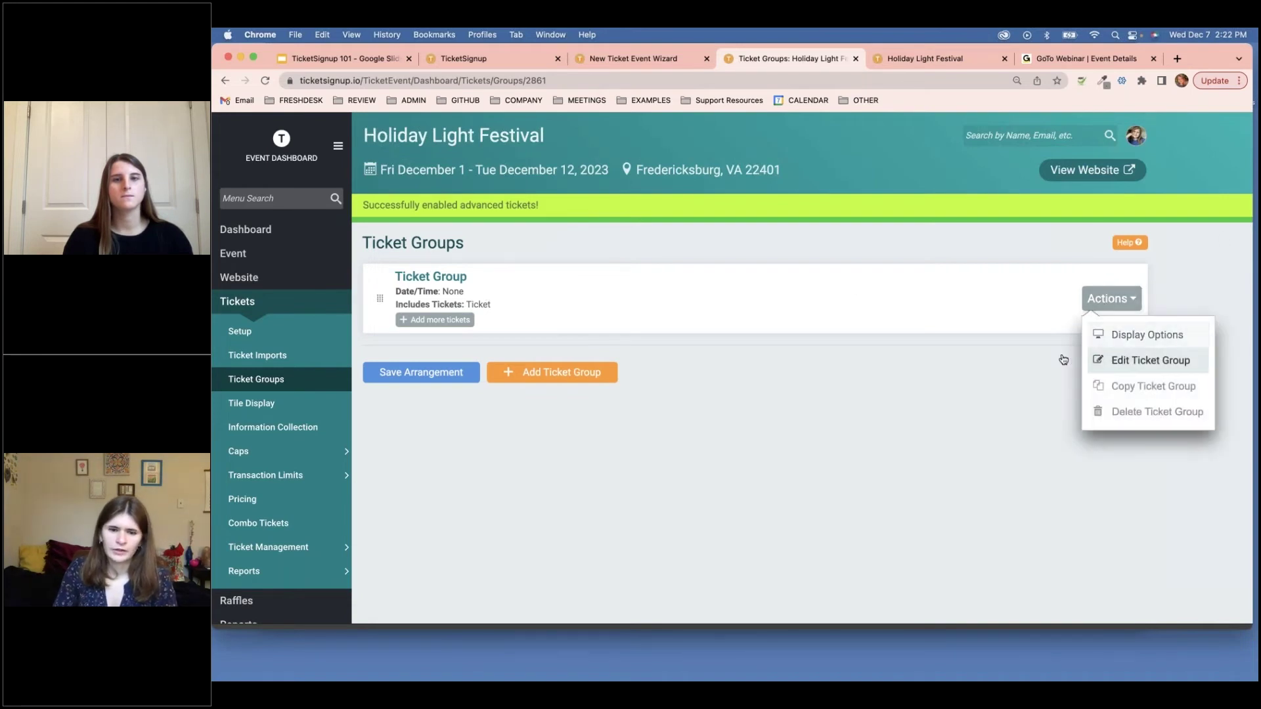
{"action": "left_click", "coordinate": [1117, 360]}
{"action": "right_click", "coordinate": [504, 210]}
{"action": "left_click", "coordinate": [498, 207]}
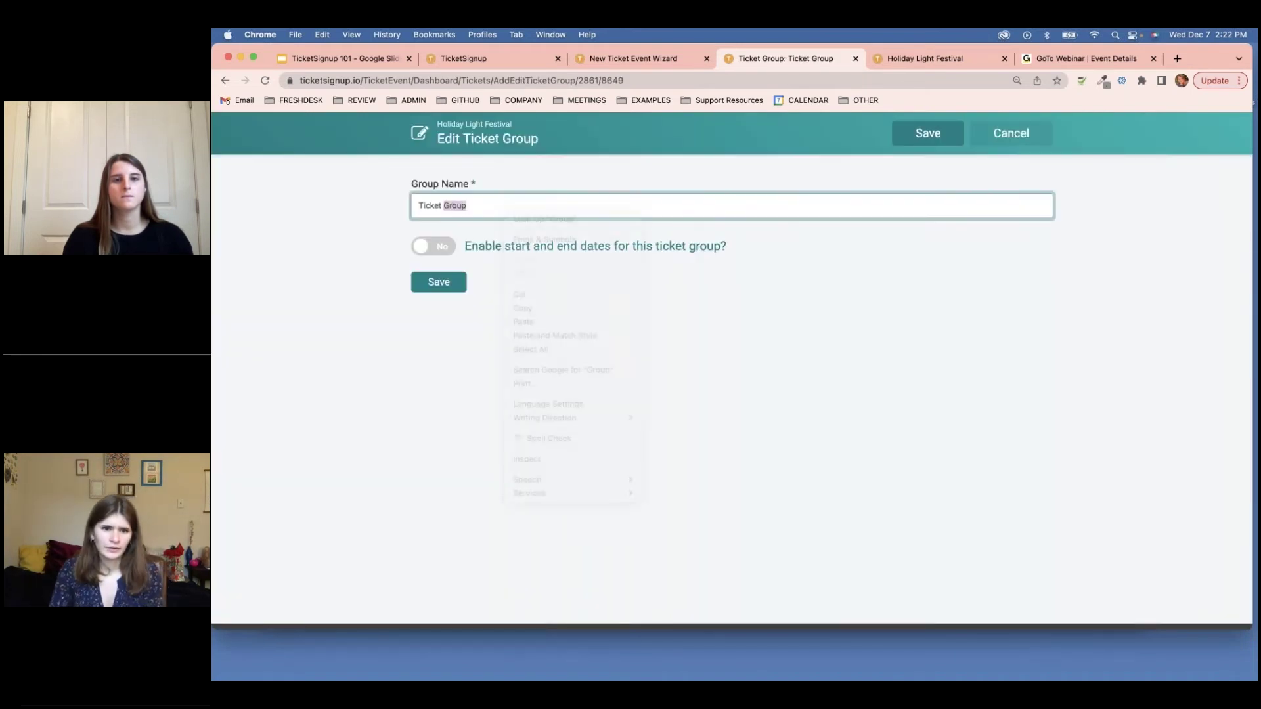
{"action": "triple_click", "coordinate": [489, 210]}
{"action": "type", "text": "December 1"}
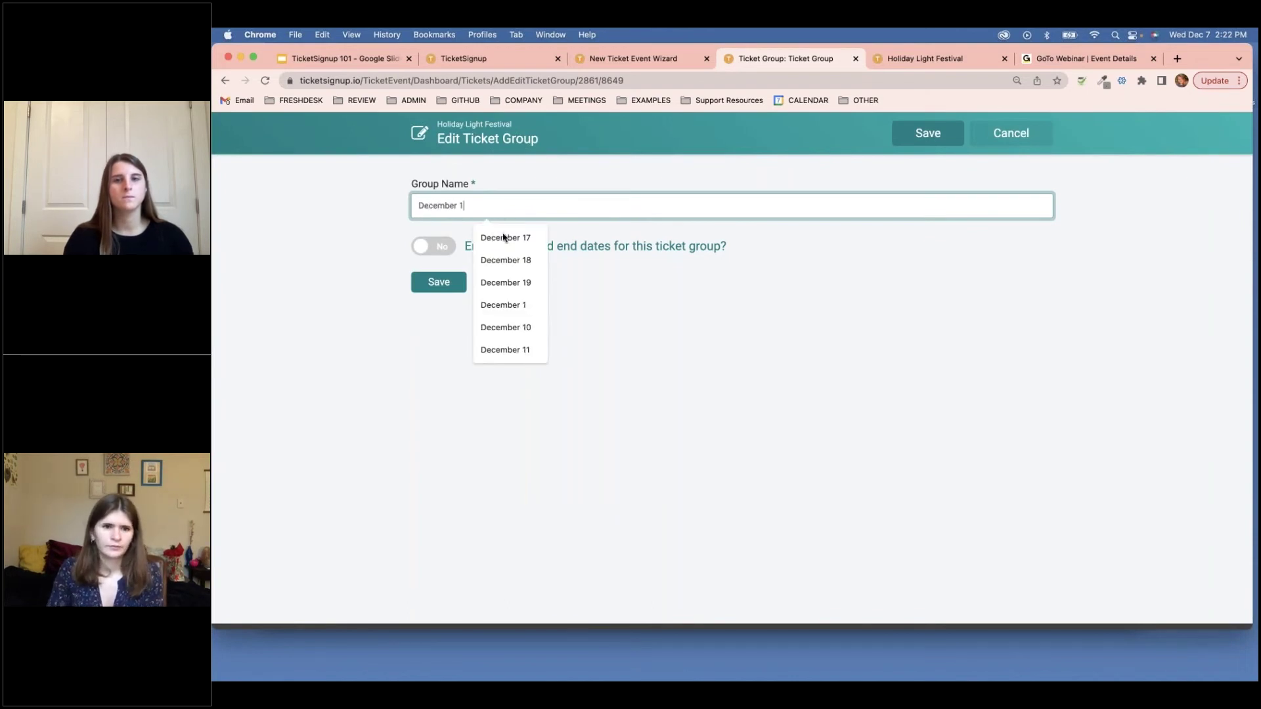
{"action": "left_click", "coordinate": [438, 281]}
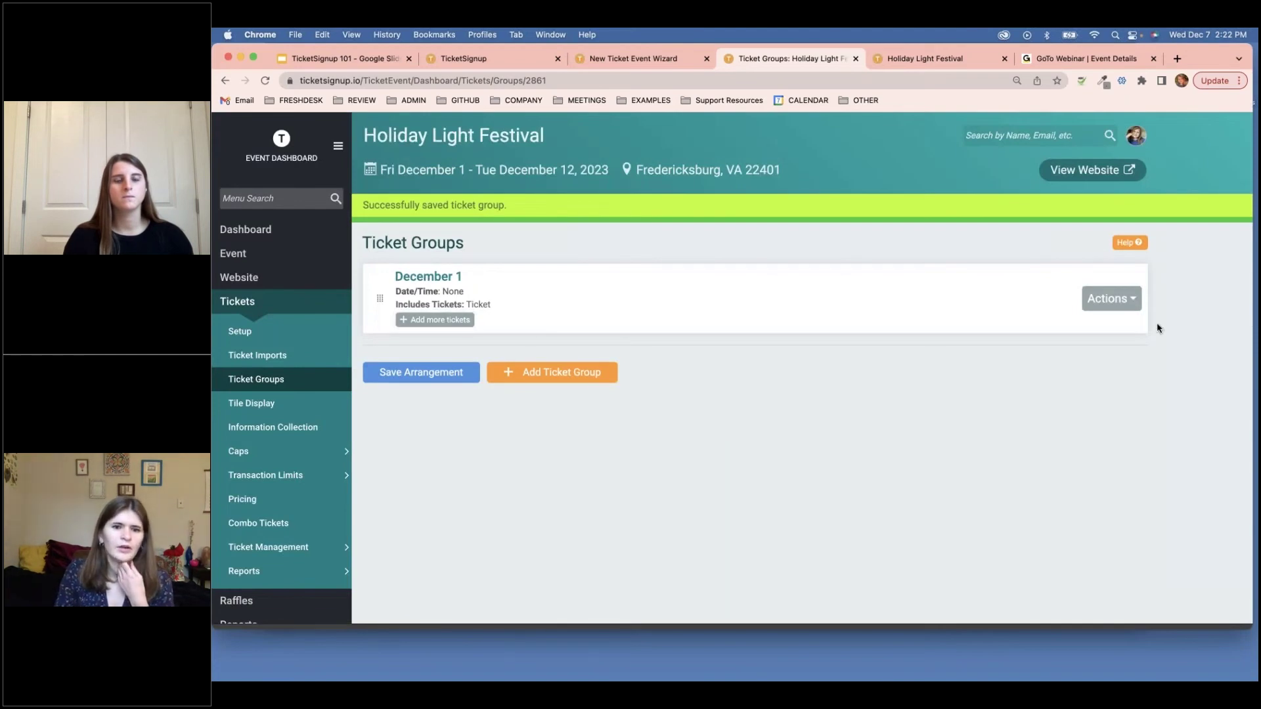
- Examine the actions available for the December 1 ticket group, including copying it, and collapse the ticket options
{"action": "left_click", "coordinate": [1110, 299]}
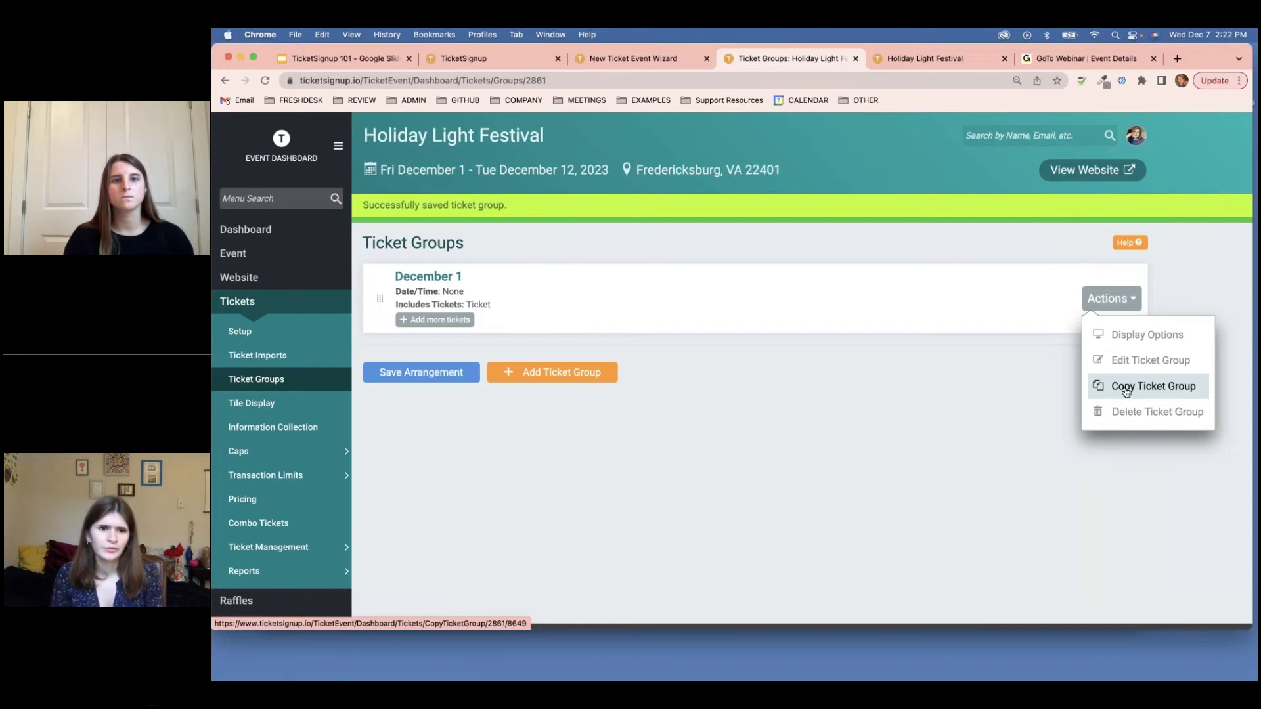
{"action": "left_click", "coordinate": [515, 273]}
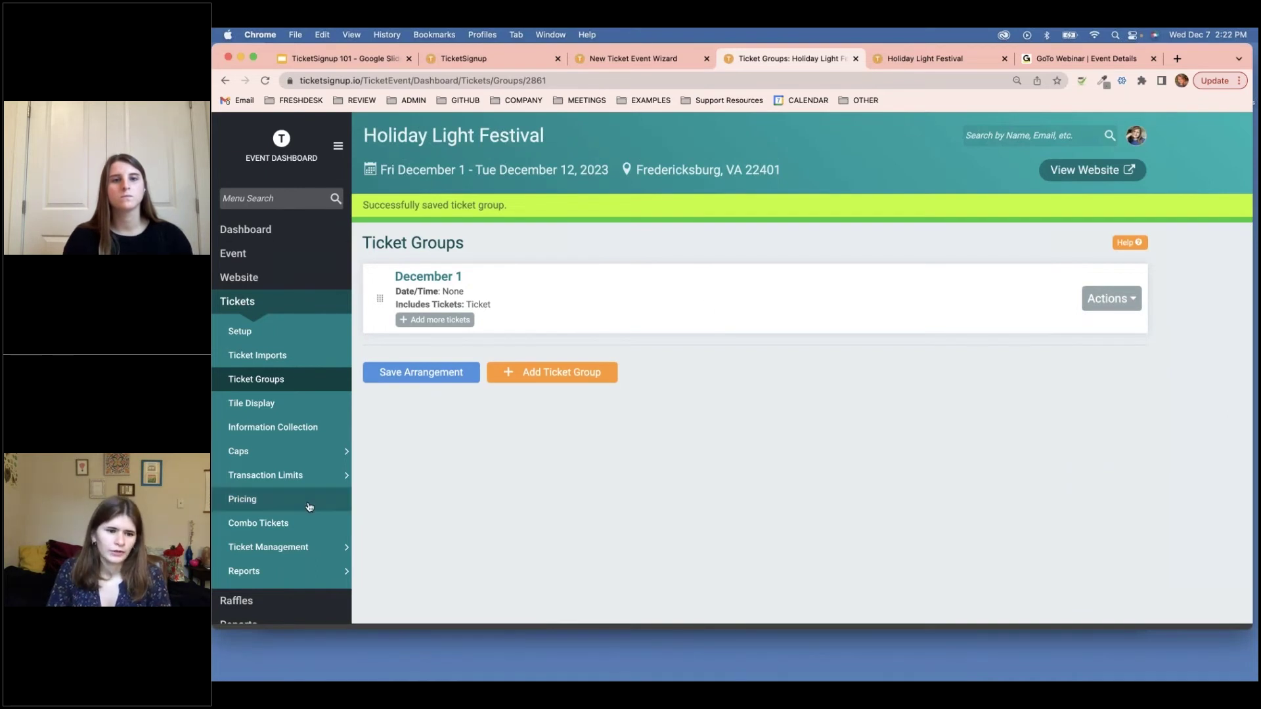
{"action": "left_click", "coordinate": [248, 301]}
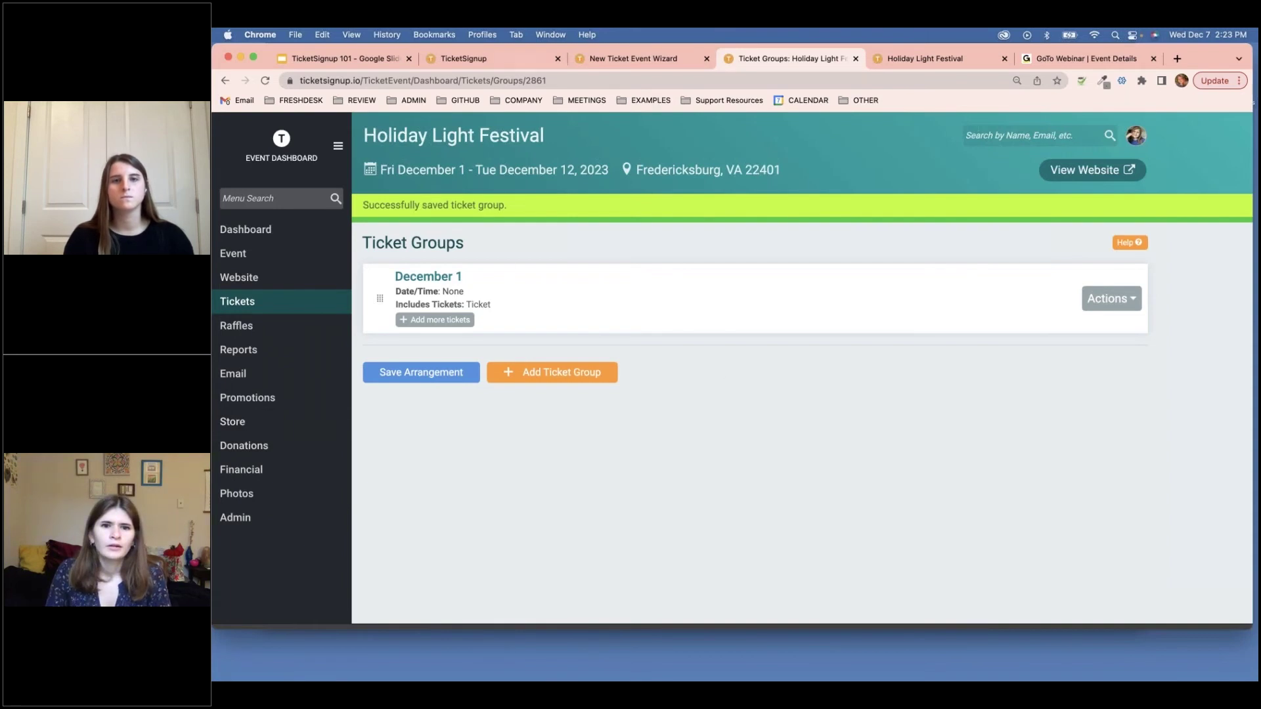
- Close the new event's ticket groups page and return to the existing Holiday Light Festival website
{"action": "left_click", "coordinate": [854, 60]}
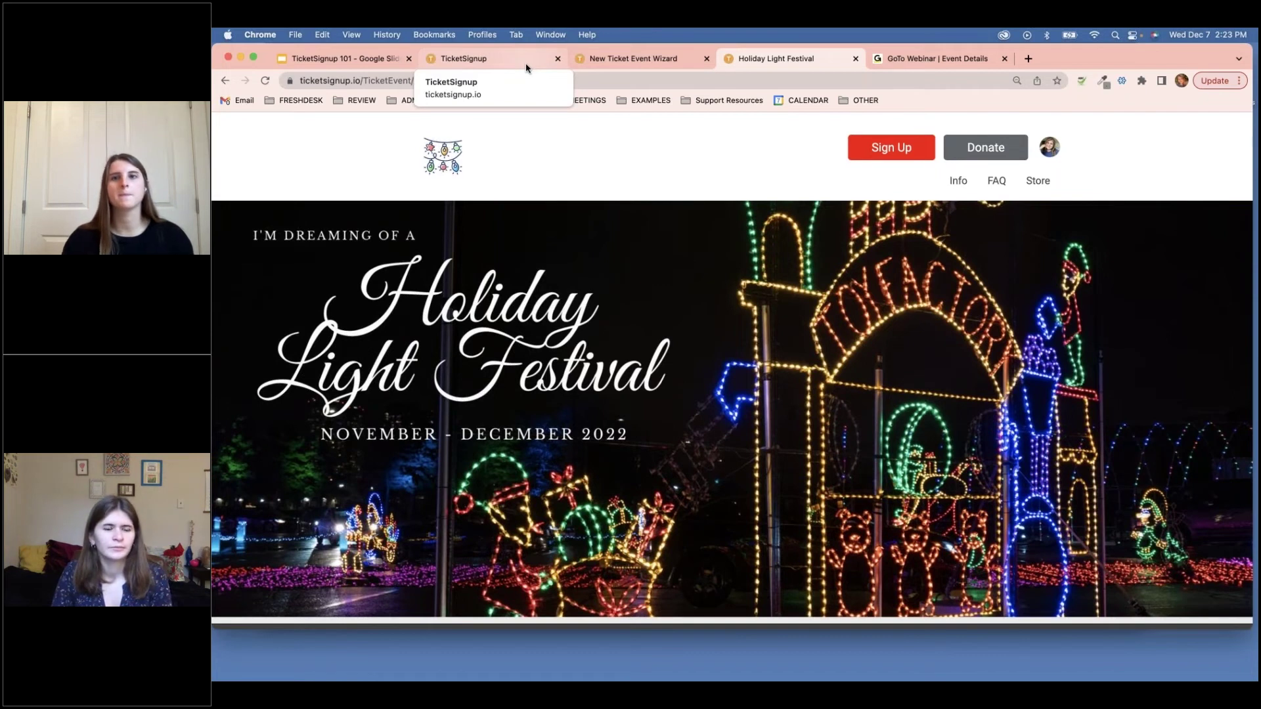
{"action": "left_click", "coordinate": [374, 63]}
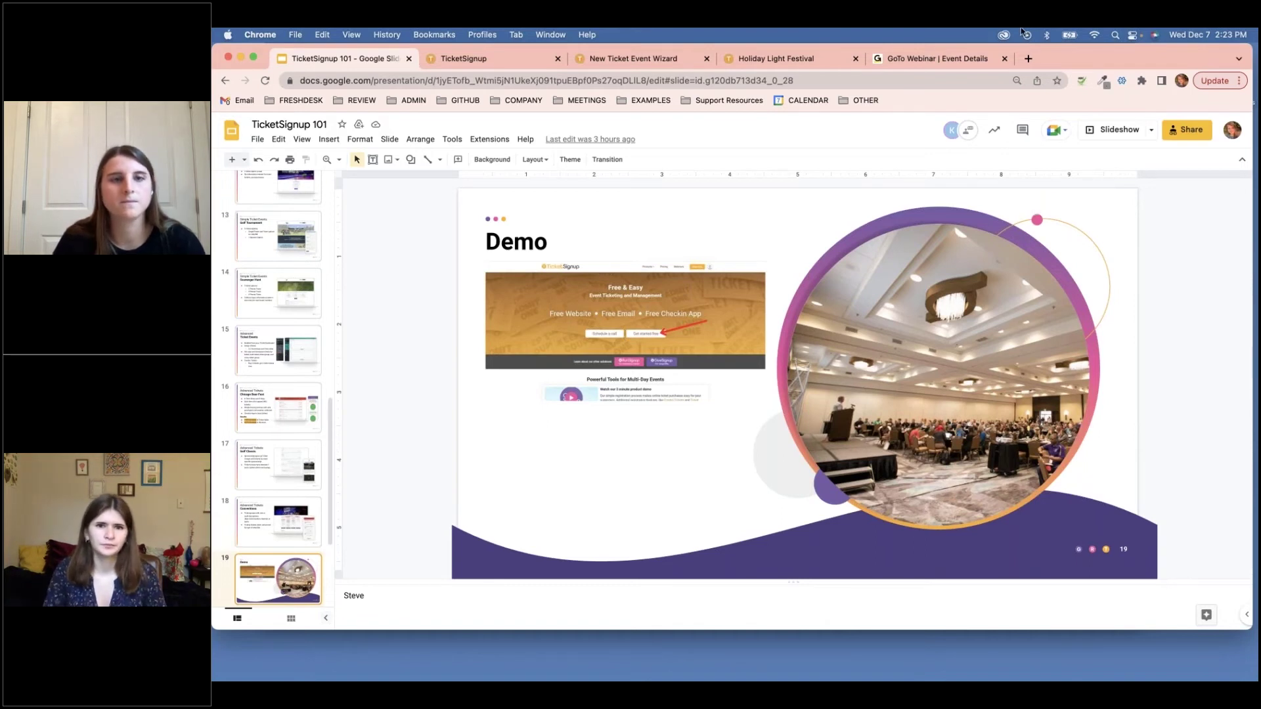
{"action": "left_click", "coordinate": [683, 60]}
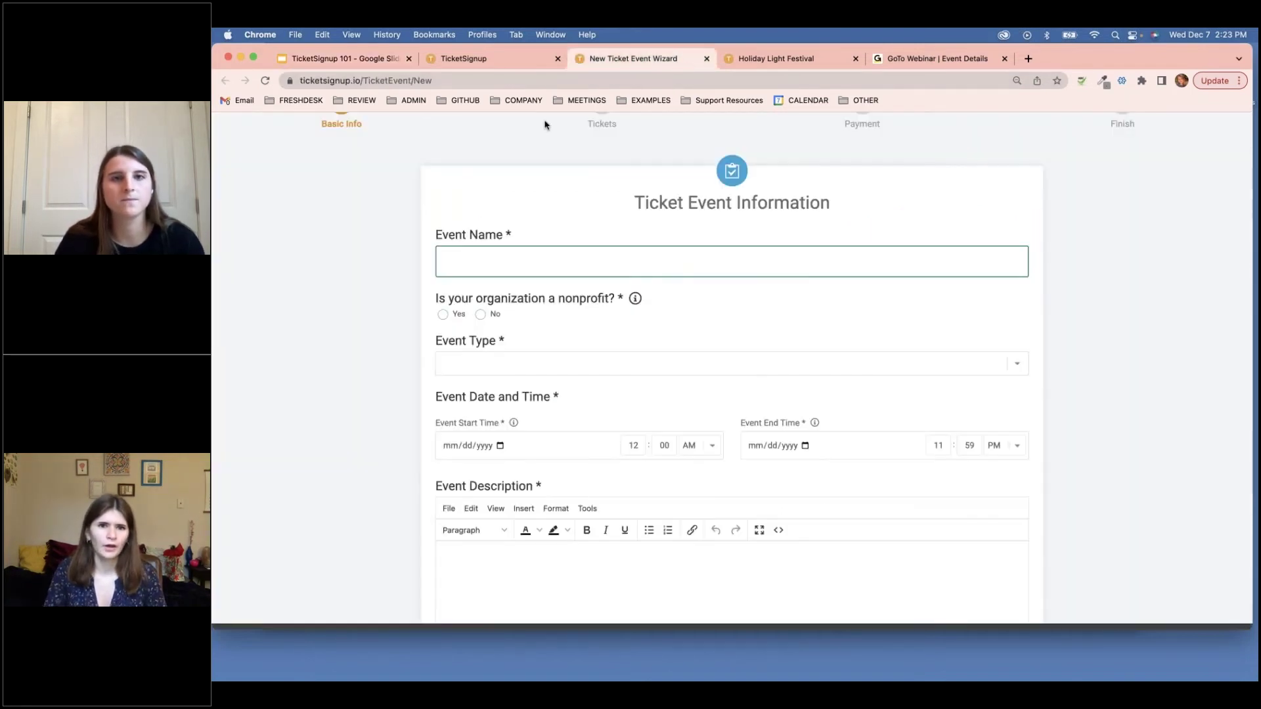
{"action": "left_click", "coordinate": [481, 59]}
{"action": "left_click", "coordinate": [775, 59]}
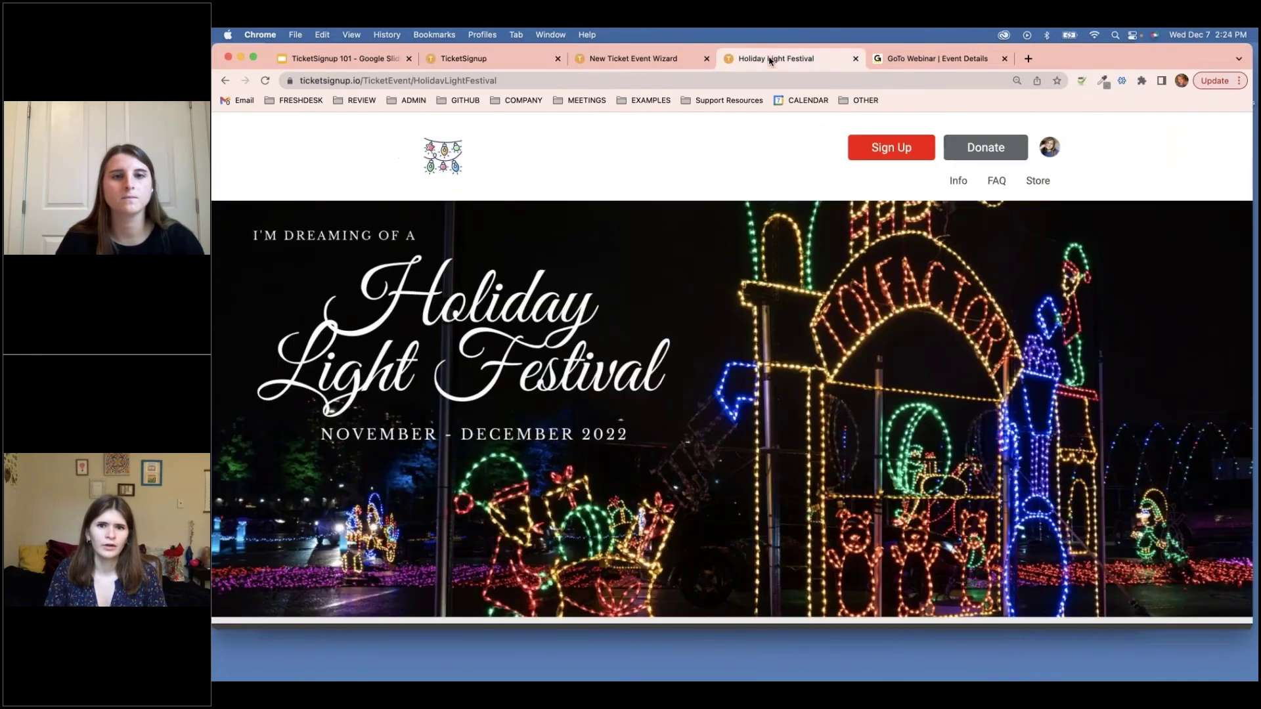
- Open the ticket setup page in the event dashboard of the existing Holiday Light Festival
{"action": "left_click", "coordinate": [1051, 147]}
{"action": "left_click", "coordinate": [939, 165]}
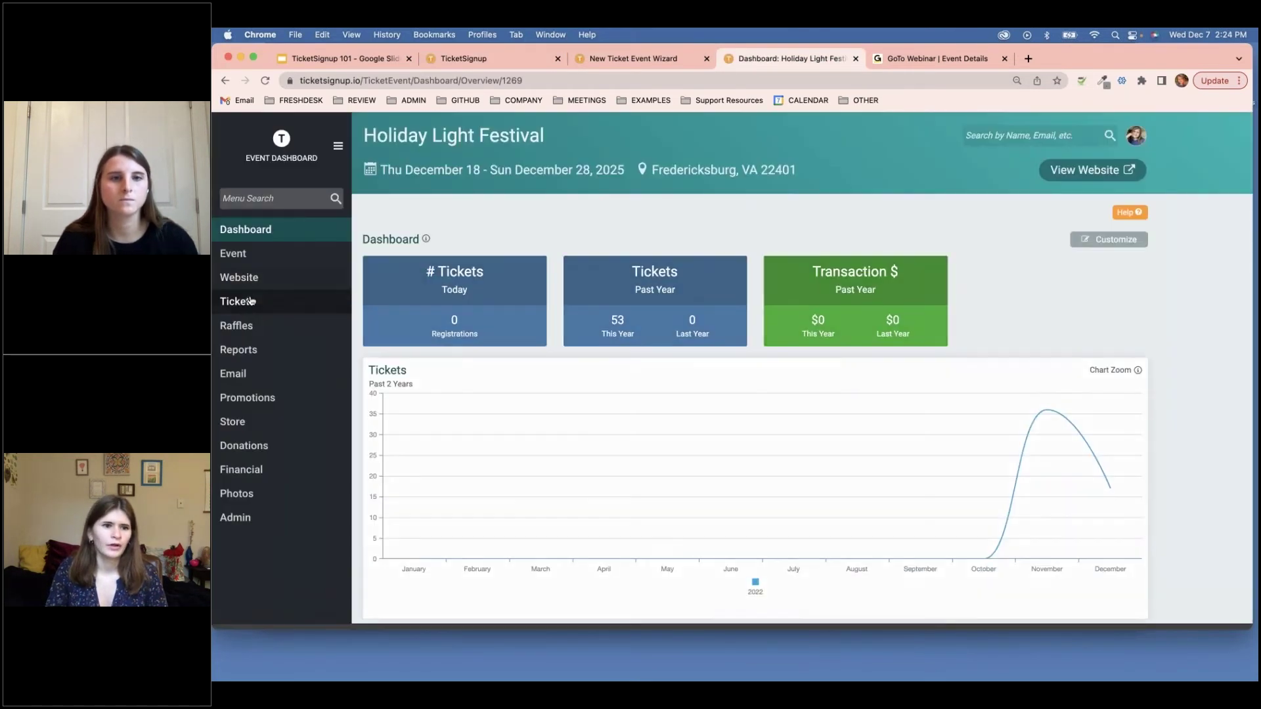
{"action": "left_click", "coordinate": [242, 302]}
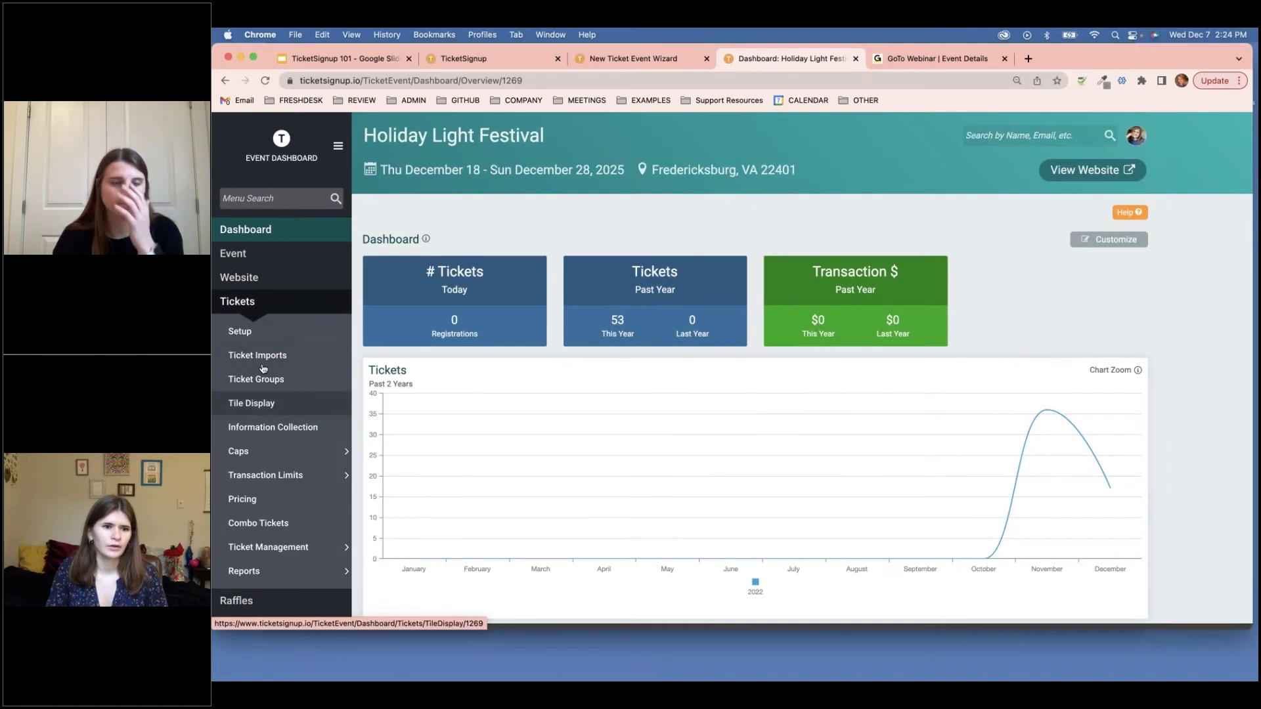
{"action": "left_click", "coordinate": [260, 332]}
- Add a ticket named "Sponsorship" to the December 28 ticket group and save it
{"action": "scroll", "coordinate": [473, 423], "scroll_direction": "down", "scroll_amount": 10}
{"action": "scroll", "coordinate": [563, 472], "scroll_direction": "down", "scroll_amount": 15}
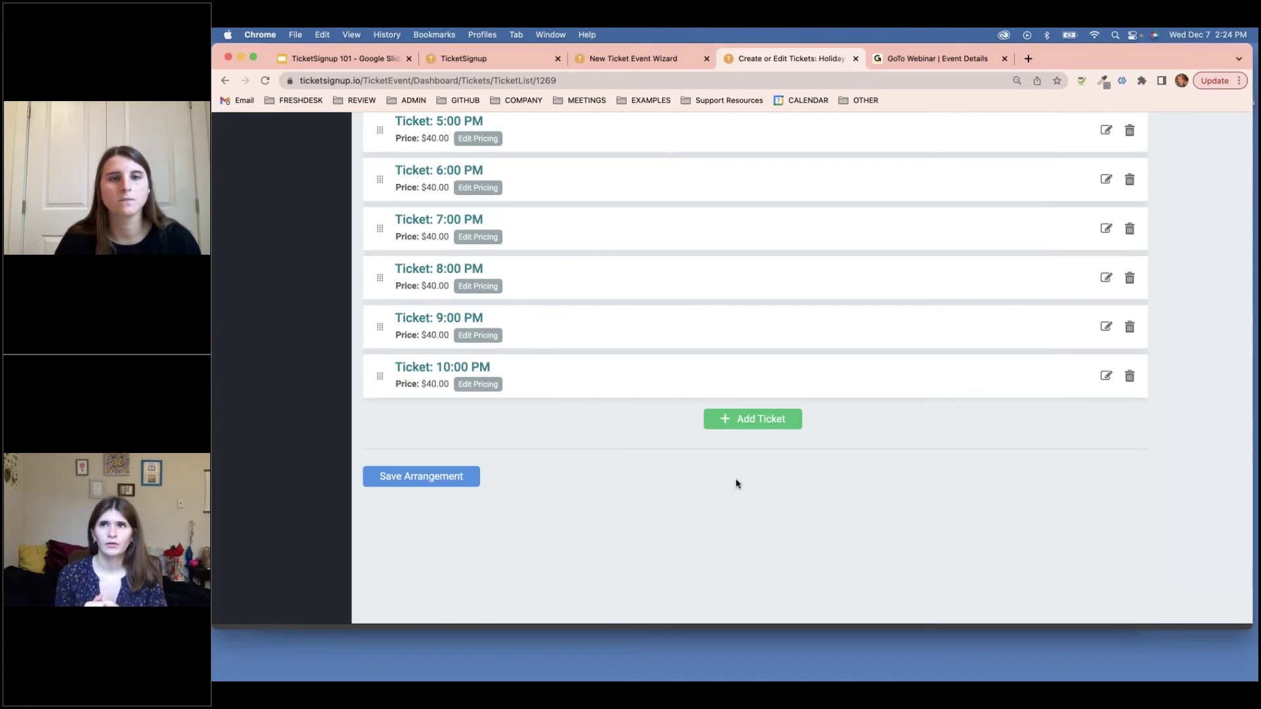
{"action": "left_click", "coordinate": [723, 426]}
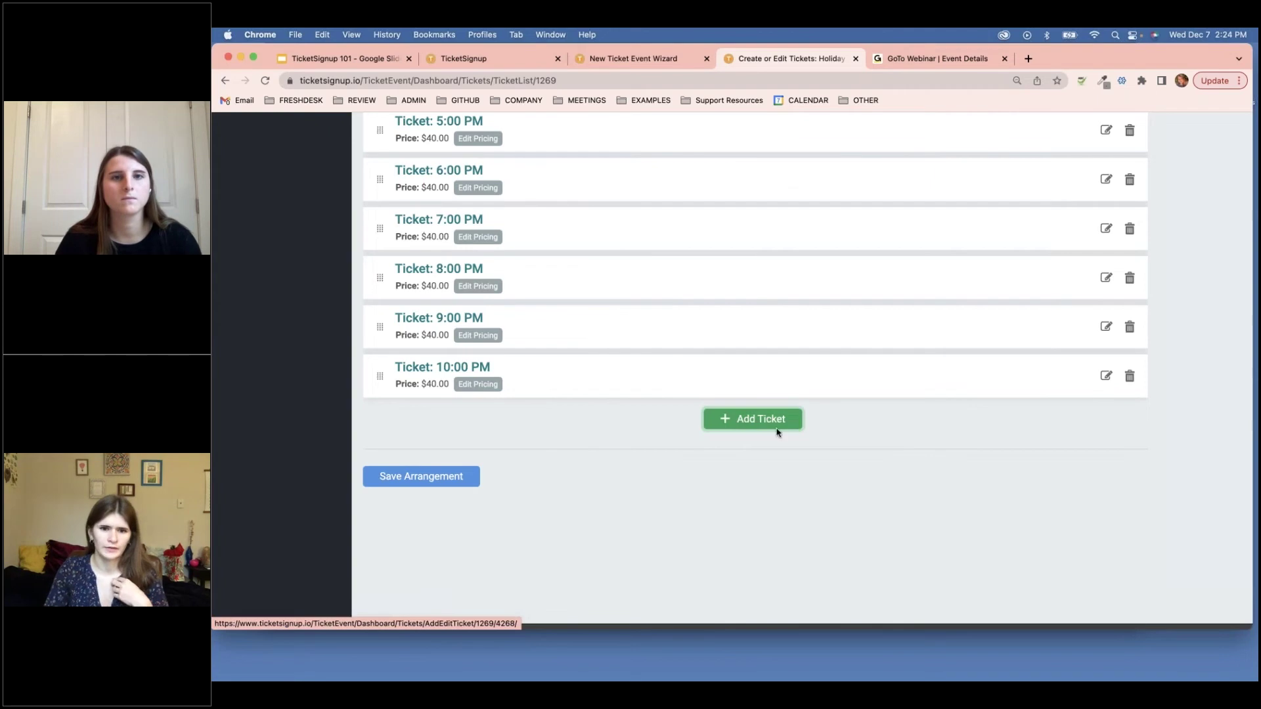
{"action": "left_click", "coordinate": [434, 210]}
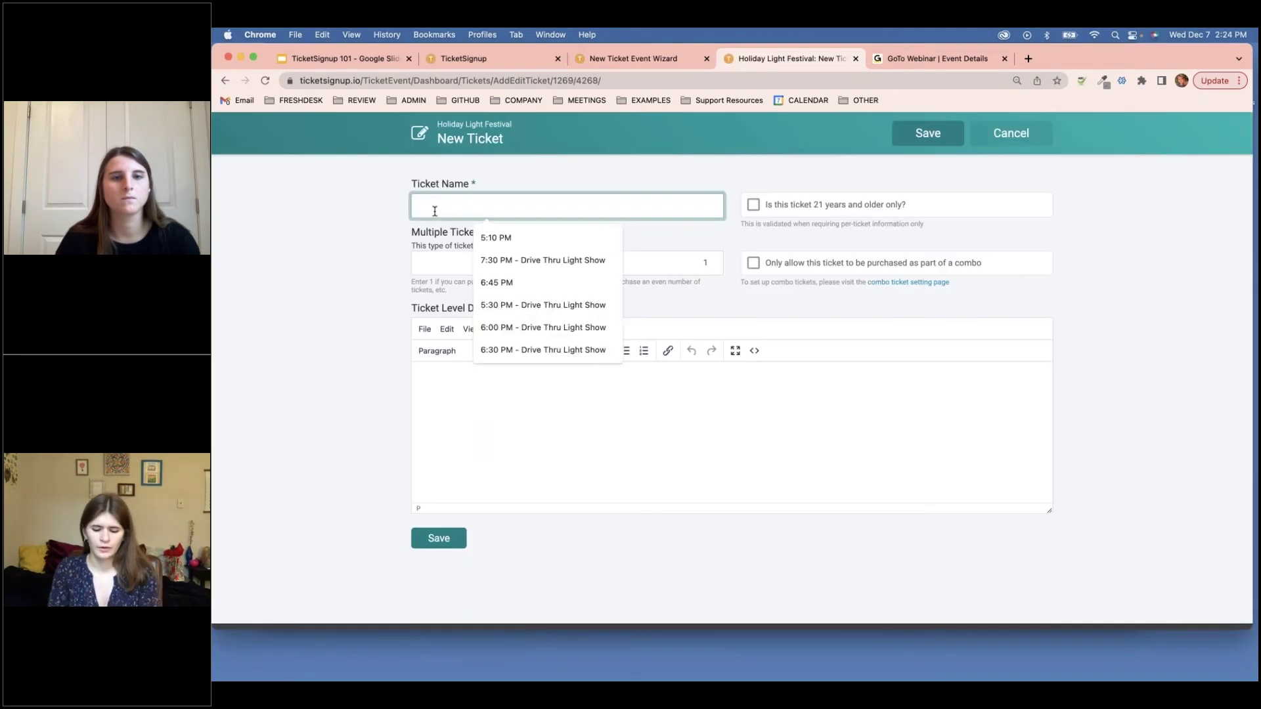
{"action": "type", "text": "Sponsor"}
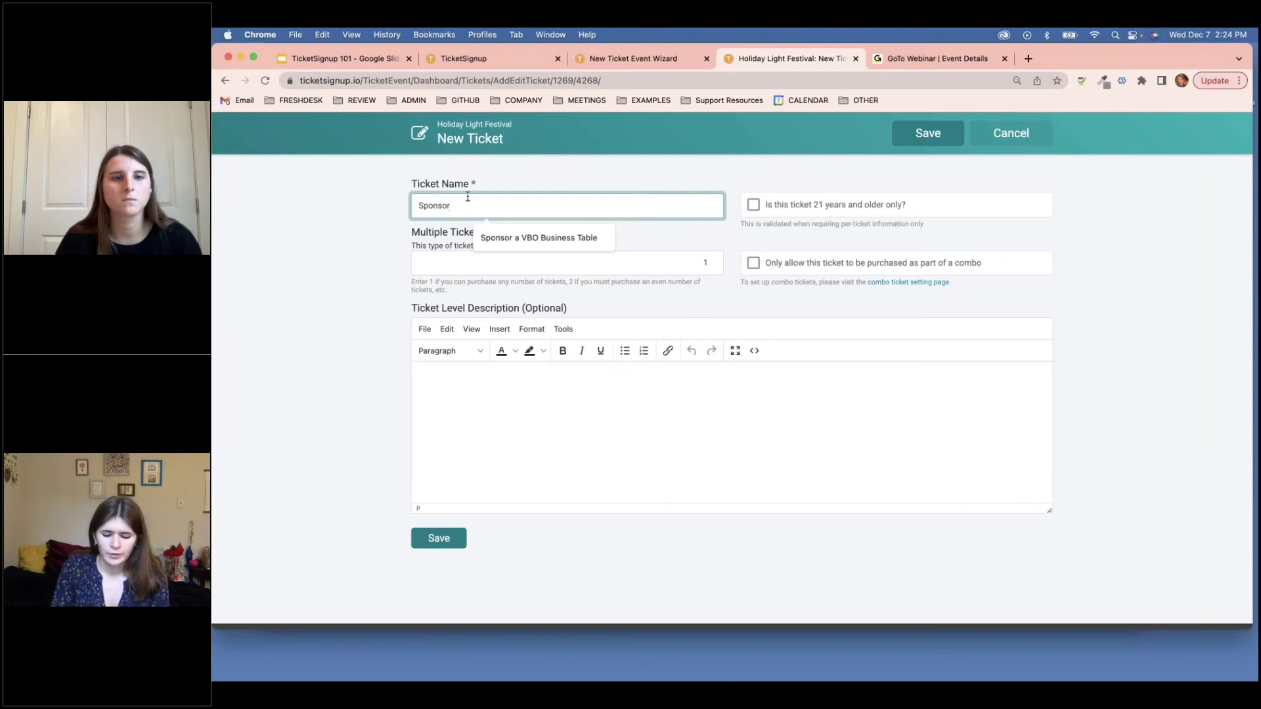
{"action": "type", "text": "ship"}
{"action": "left_click", "coordinate": [439, 538]}
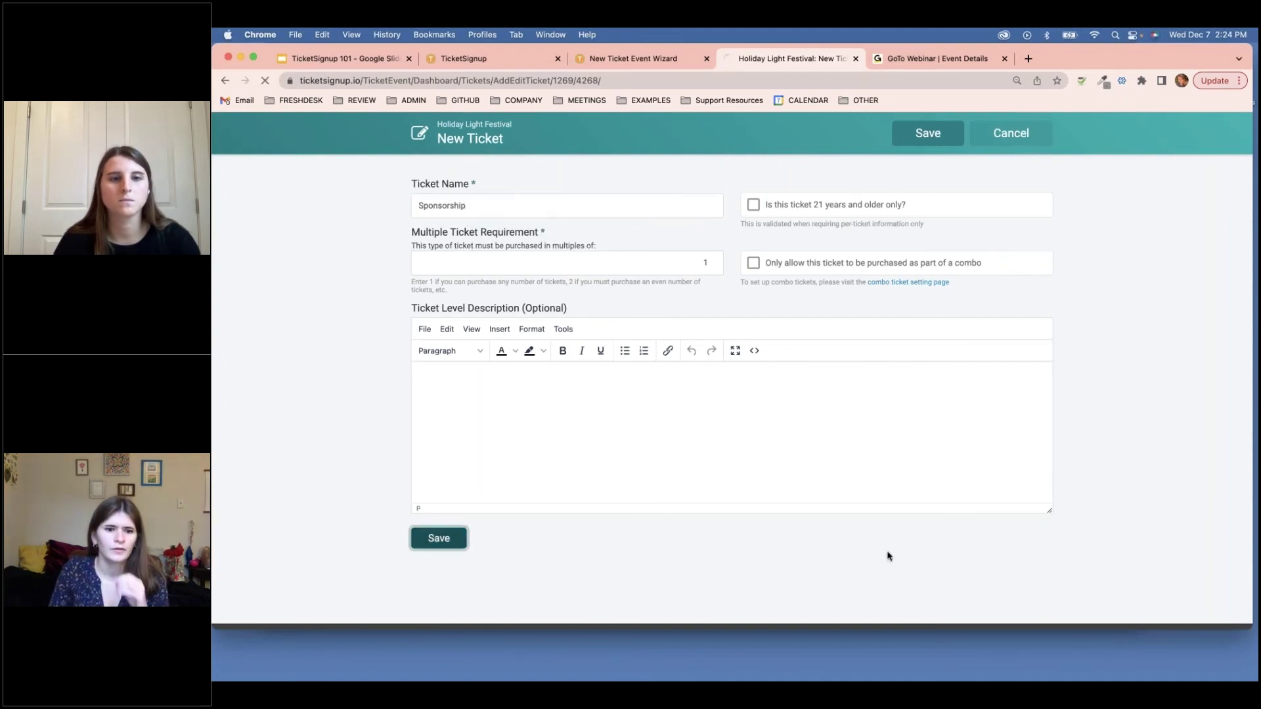
- Examine the Sponsorship ticket's placement and sale status in the December 28 group and review the tickets of the other dates
{"action": "scroll", "coordinate": [887, 555], "scroll_direction": "down", "scroll_amount": 20}
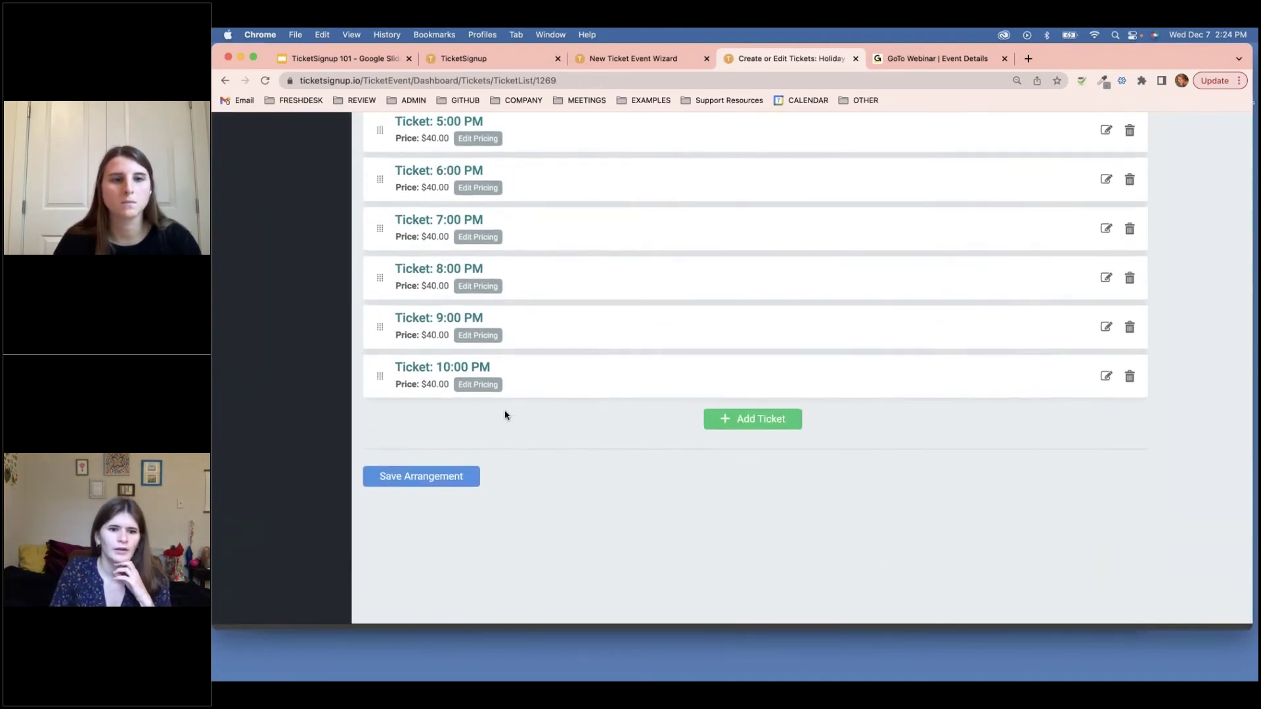
{"action": "scroll", "coordinate": [488, 415], "scroll_direction": "up", "scroll_amount": 8}
{"action": "scroll", "coordinate": [395, 422], "scroll_direction": "down", "scroll_amount": 2}
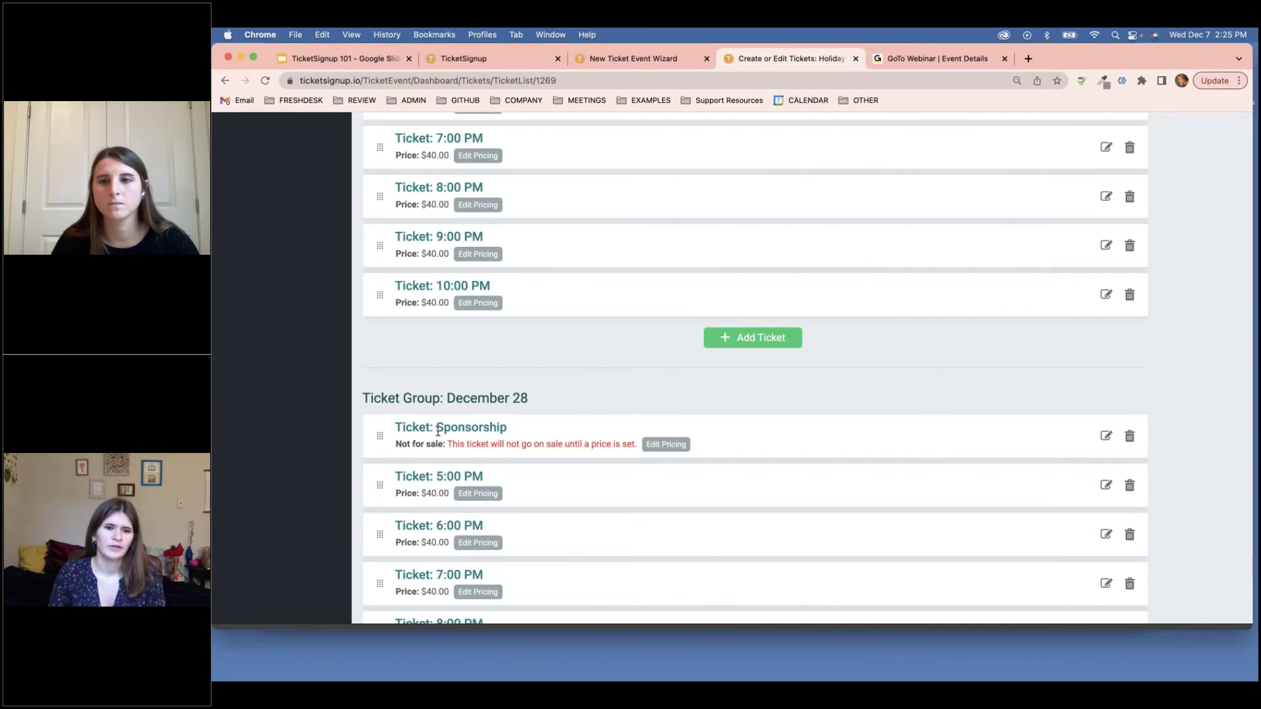
{"action": "scroll", "coordinate": [324, 355], "scroll_direction": "up", "scroll_amount": 3}
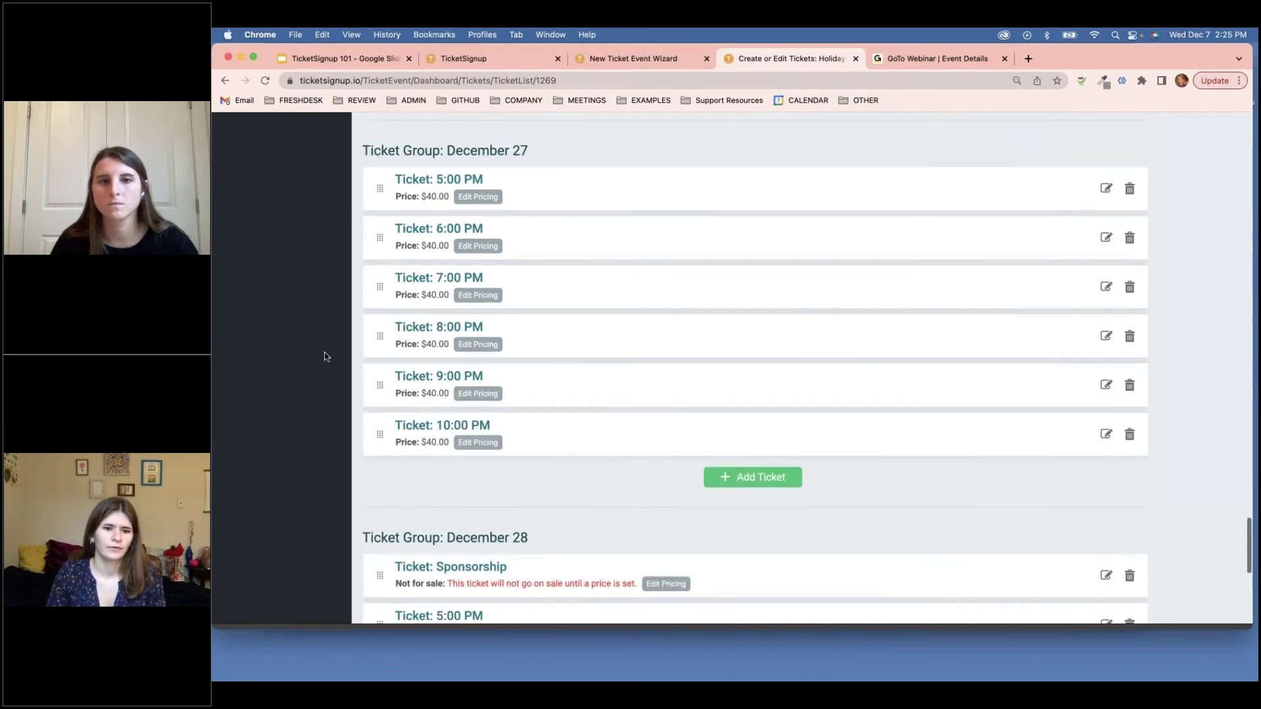
{"action": "scroll", "coordinate": [412, 367], "scroll_direction": "up", "scroll_amount": 20}
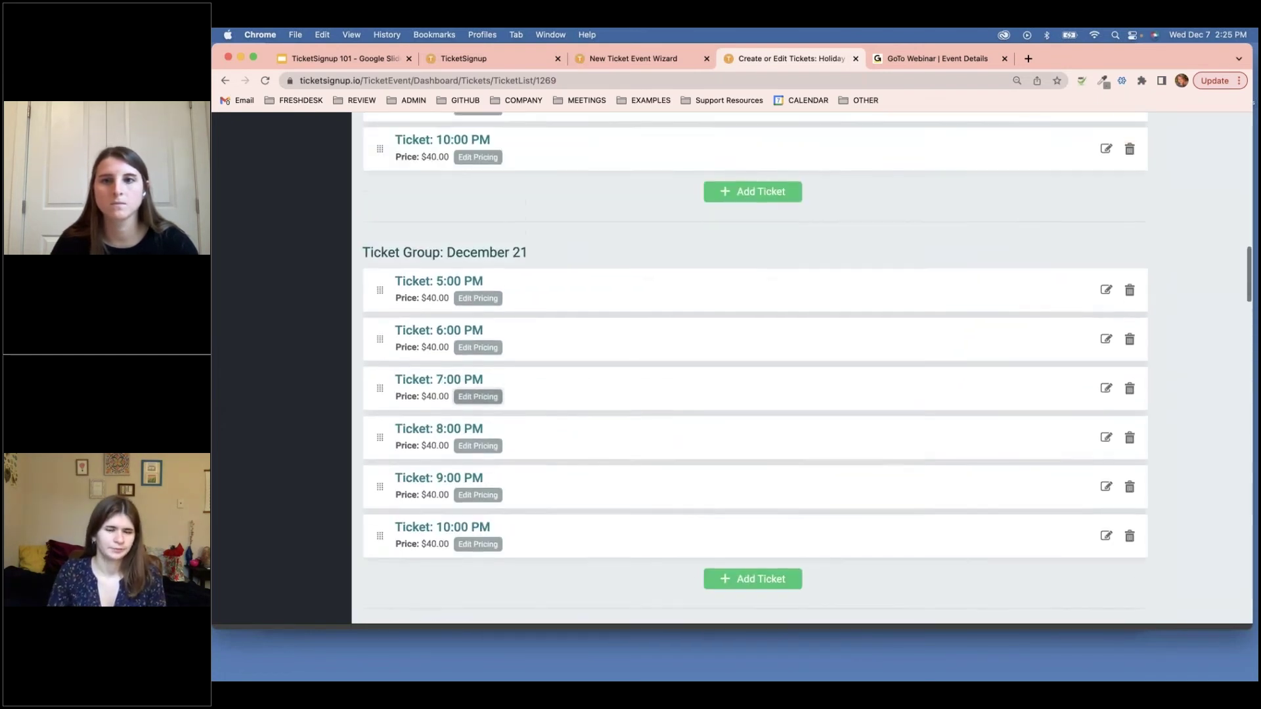
{"action": "scroll", "coordinate": [412, 367], "scroll_direction": "up", "scroll_amount": 10}
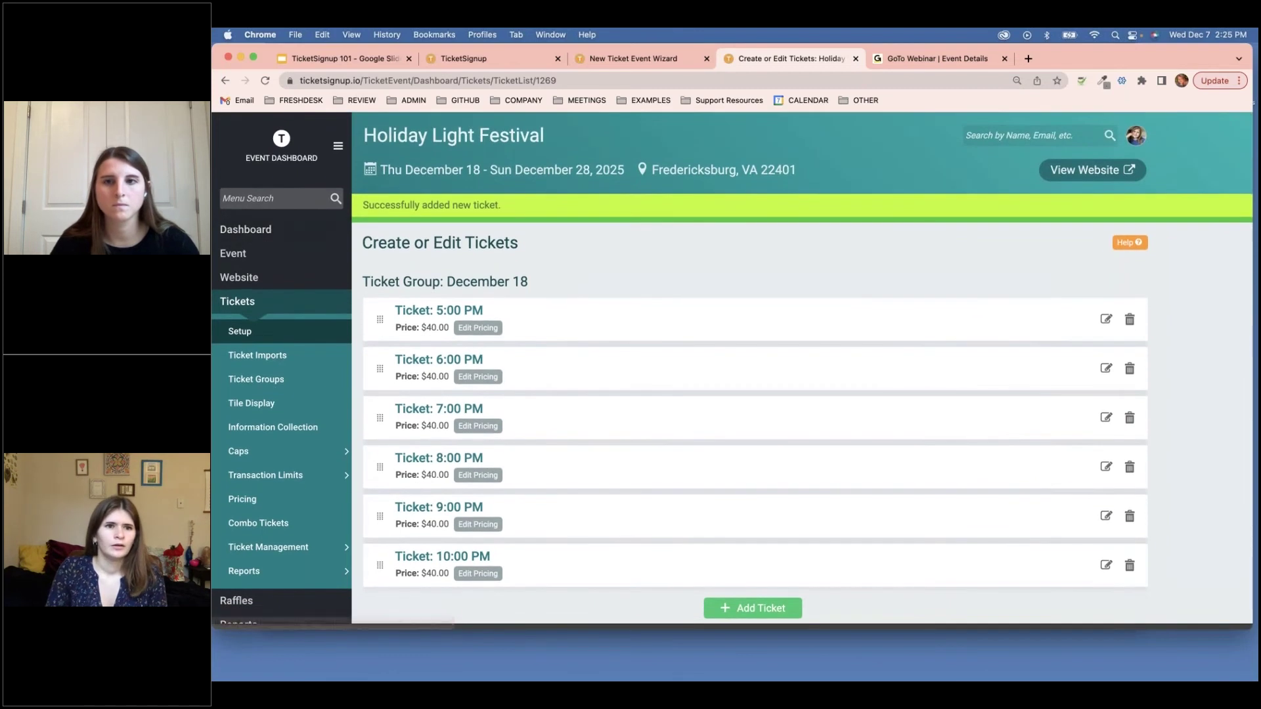
- Switch to the TicketSignup 101 presentation in Google Slides and look at the slides following the Demo slide
{"action": "left_click", "coordinate": [332, 59]}
{"action": "scroll", "coordinate": [302, 421], "scroll_direction": "down", "scroll_amount": 4}
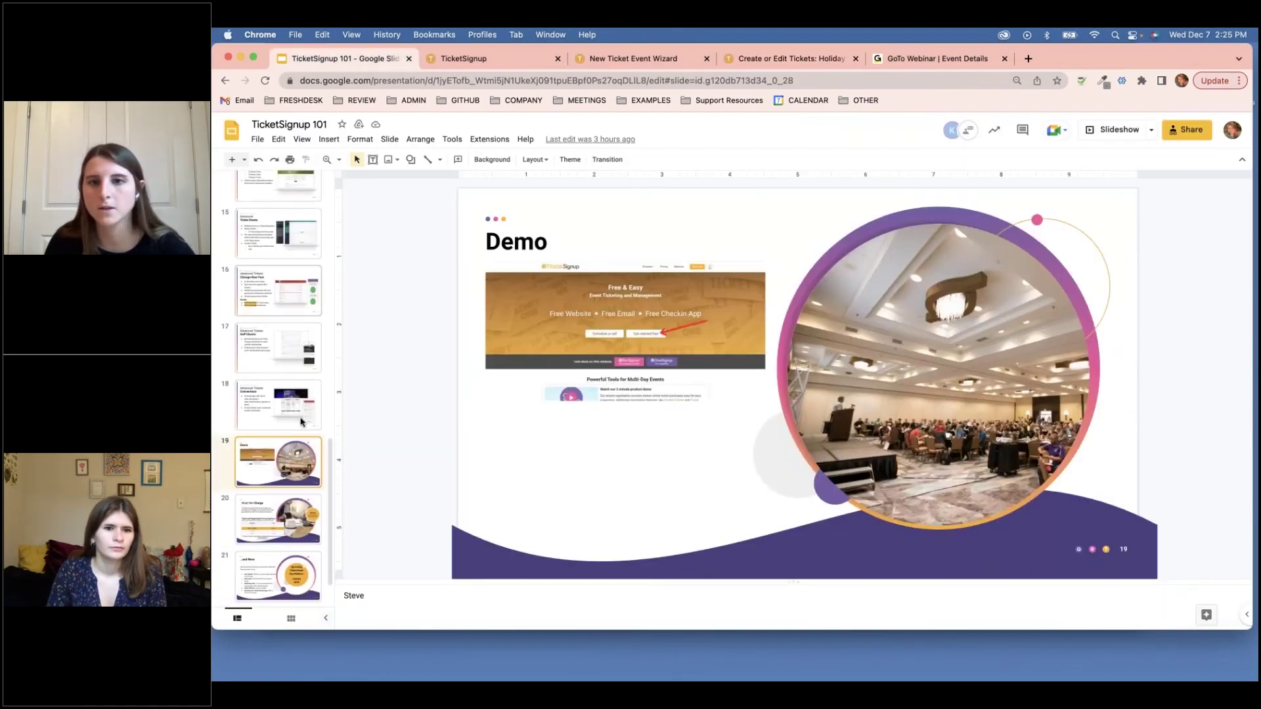